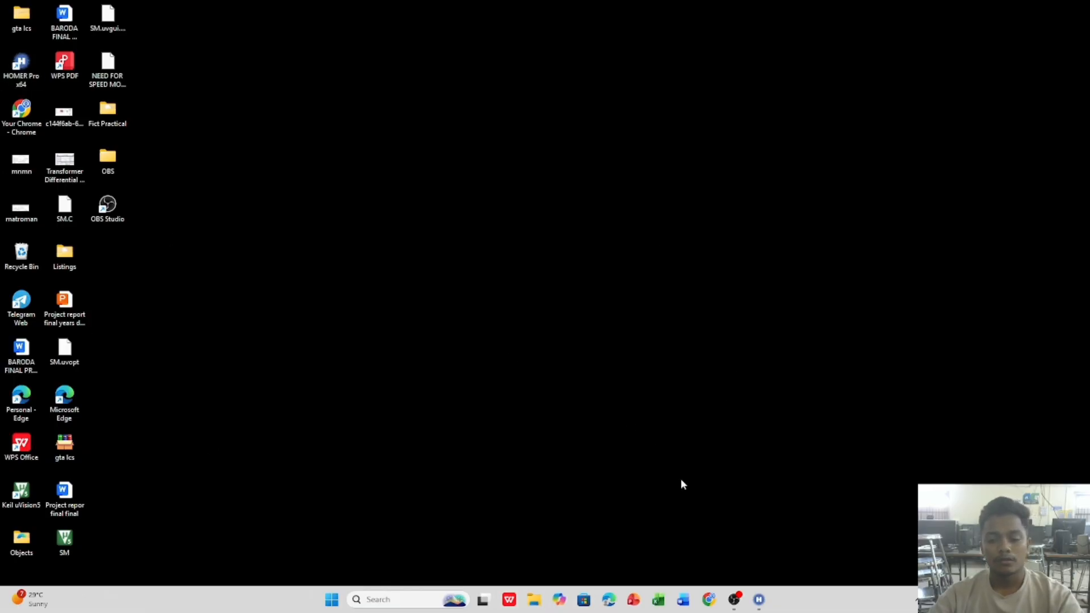
# - Open HOMER Pro and download the National Renewable Energy Lab solar, NASA temperature and NASA wind resources for Bharuch, replacing the existing data
pyautogui.click(755, 608)
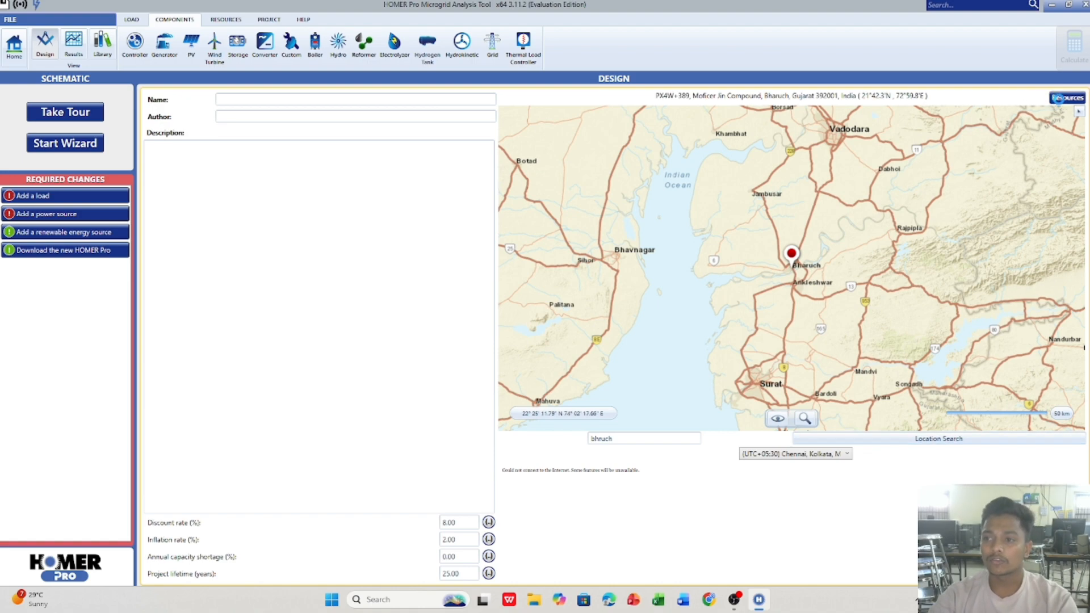
pyautogui.click(1062, 98)
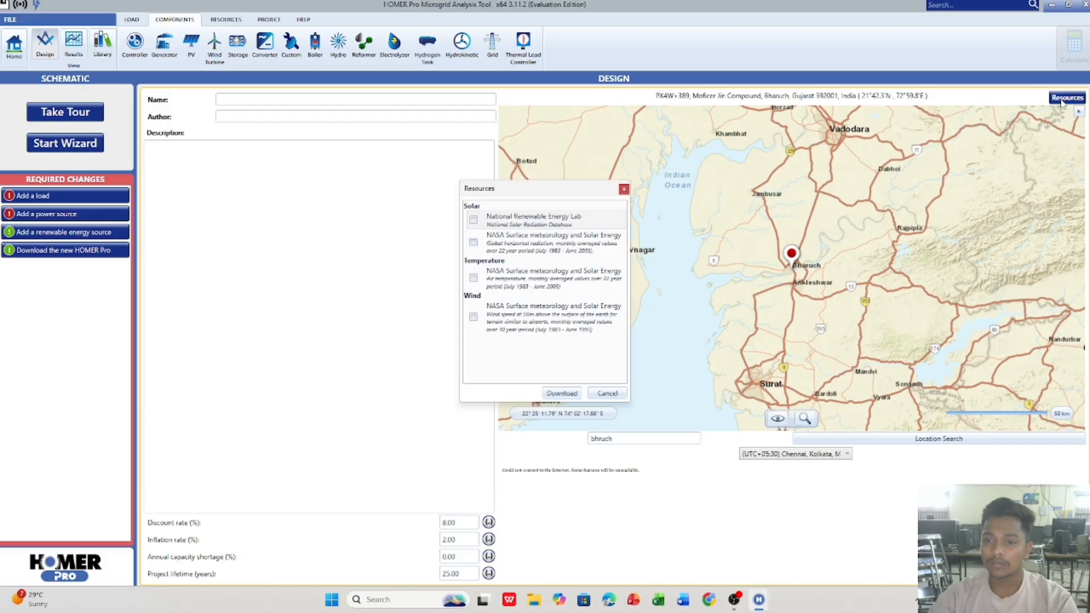
pyautogui.click(474, 221)
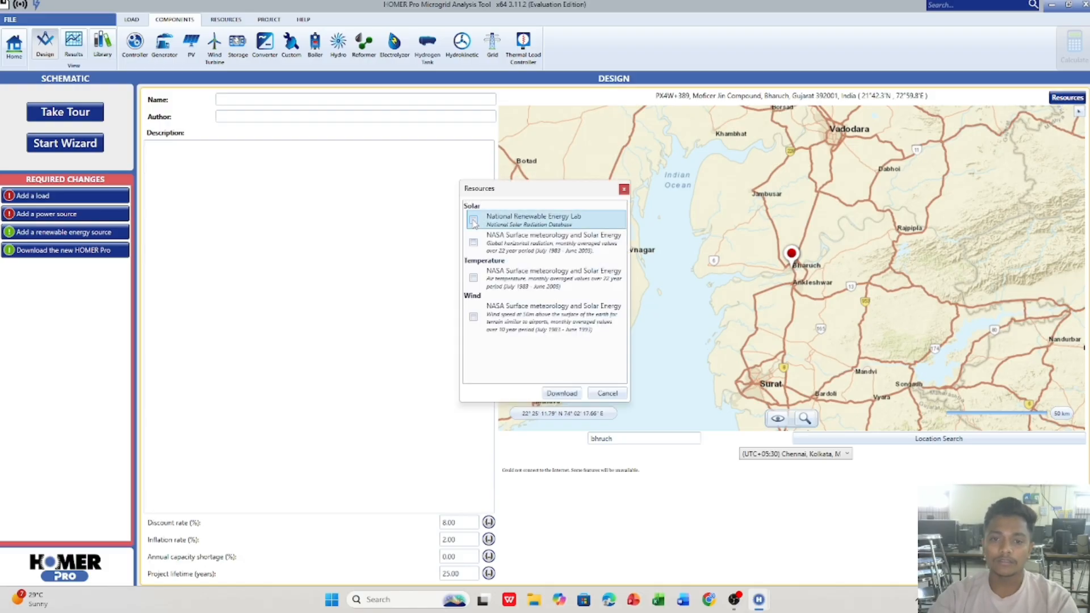
pyautogui.click(474, 279)
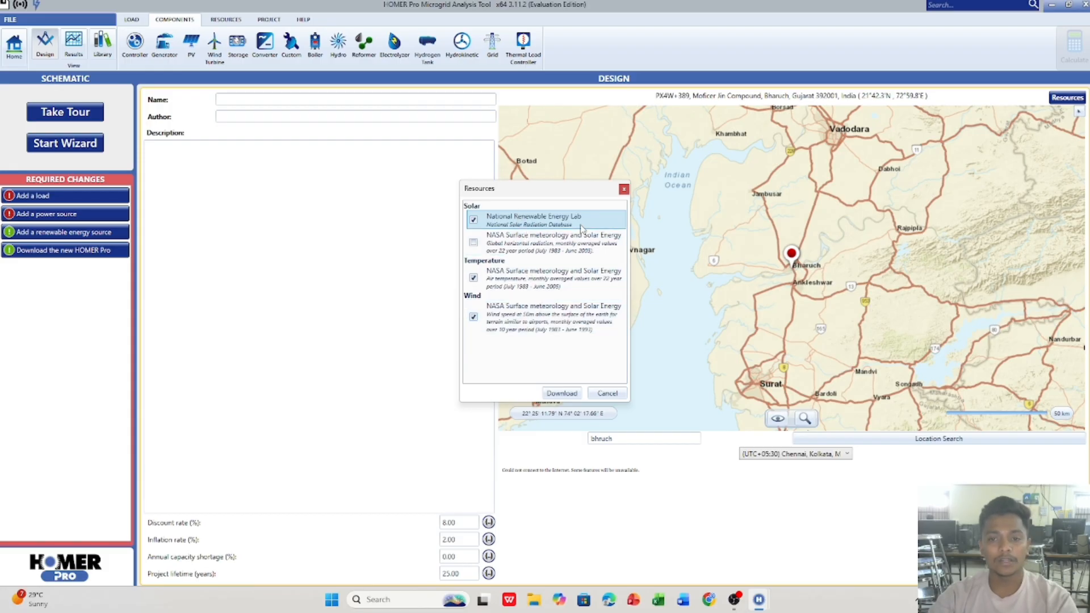
pyautogui.click(562, 393)
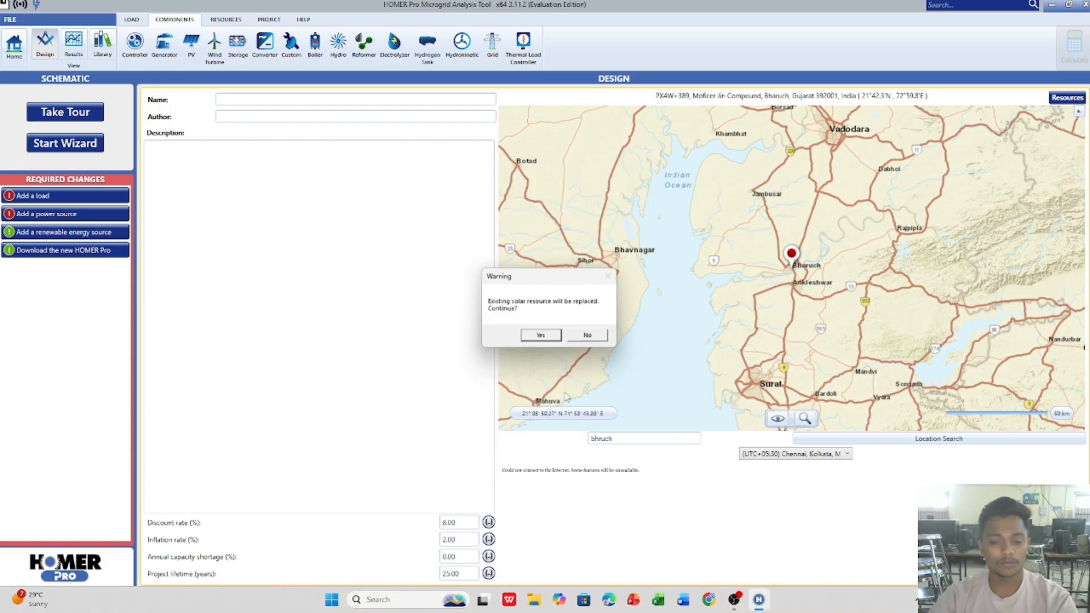
pyautogui.click(542, 336)
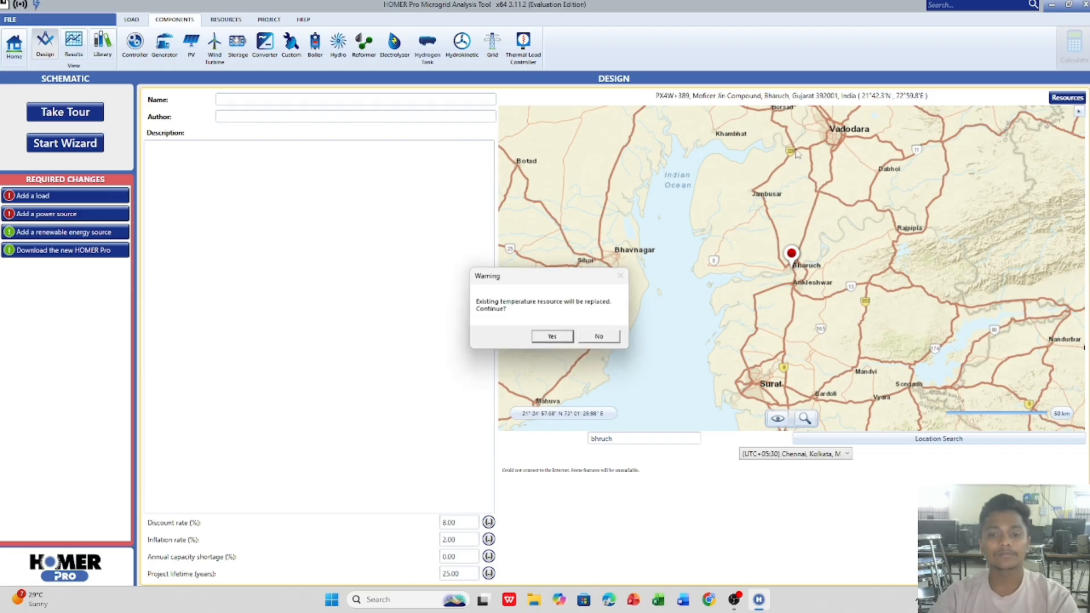
pyautogui.click(557, 338)
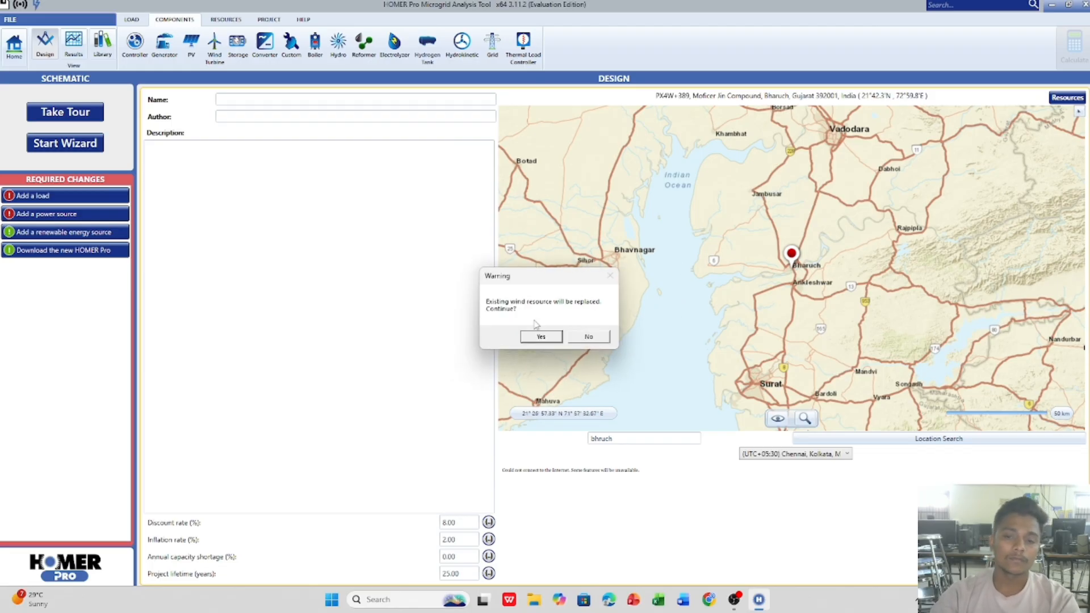
pyautogui.click(535, 335)
pyautogui.click(579, 334)
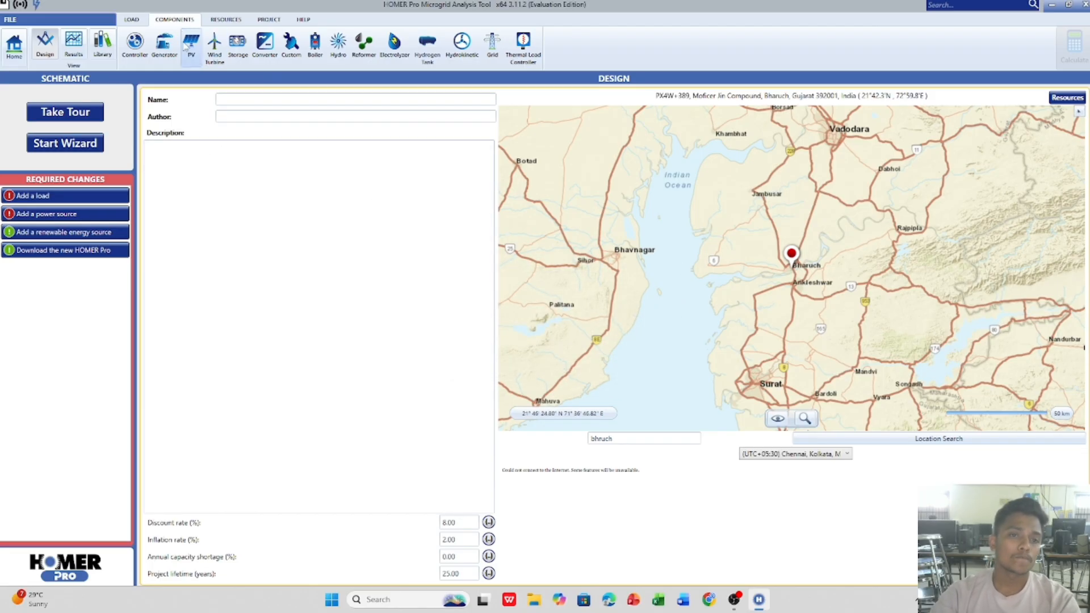
# - Review the Solar GHI, wind and temperature resource data for the site
pyautogui.click(227, 20)
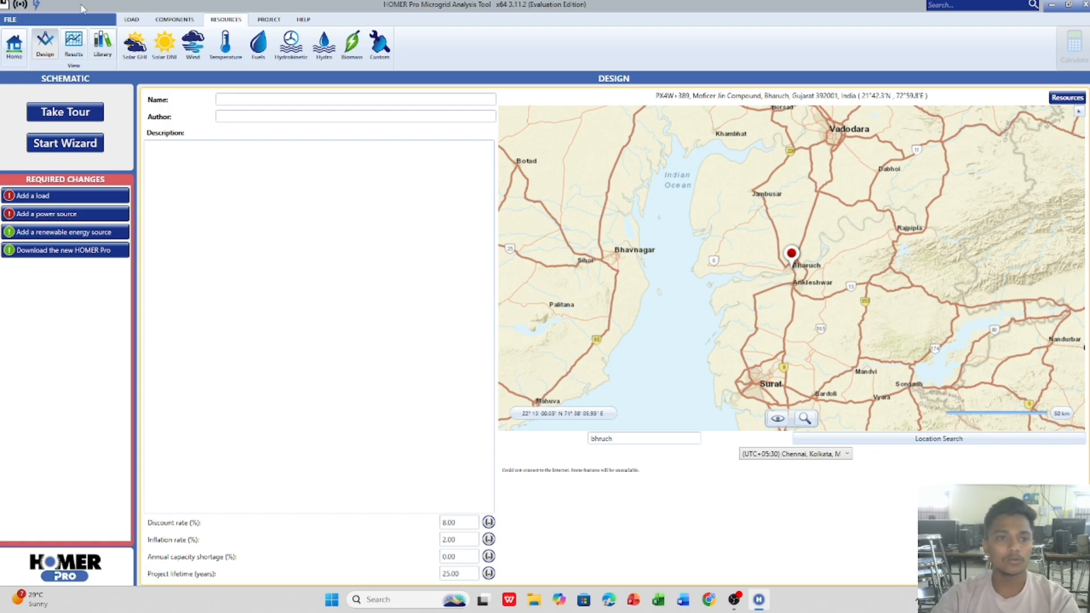
pyautogui.click(134, 44)
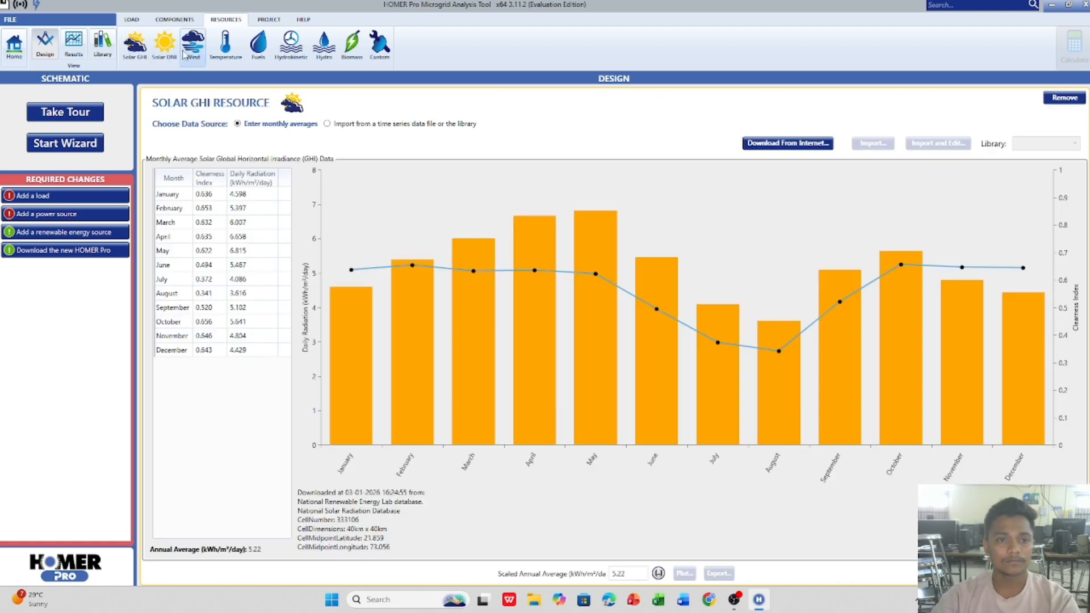
pyautogui.click(184, 54)
pyautogui.click(225, 47)
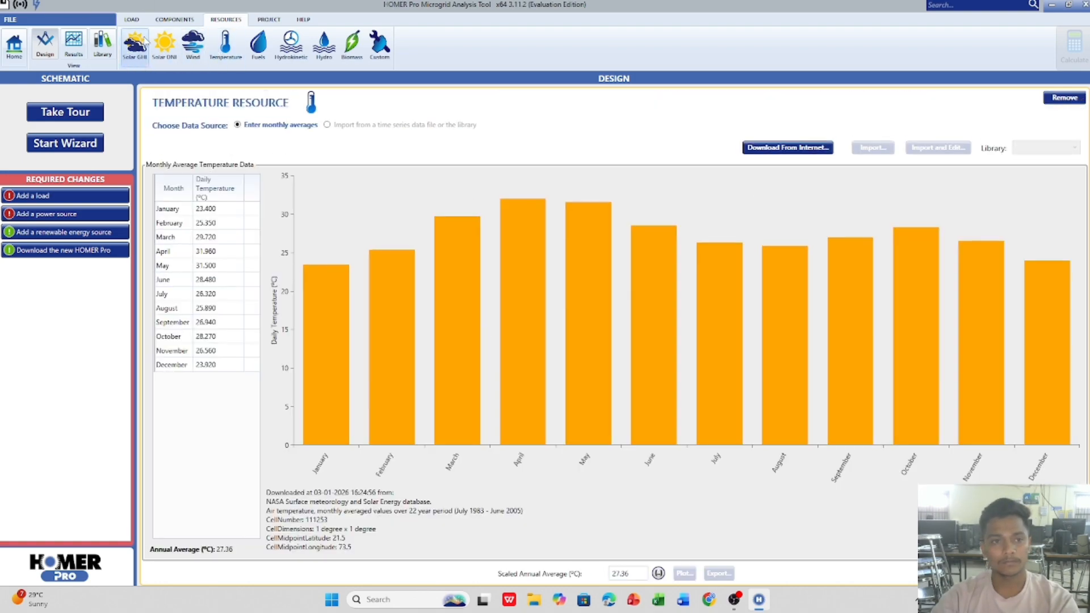
# - Add an electric load created from the Residential profile with the peak month set to None
pyautogui.click(131, 19)
pyautogui.click(136, 49)
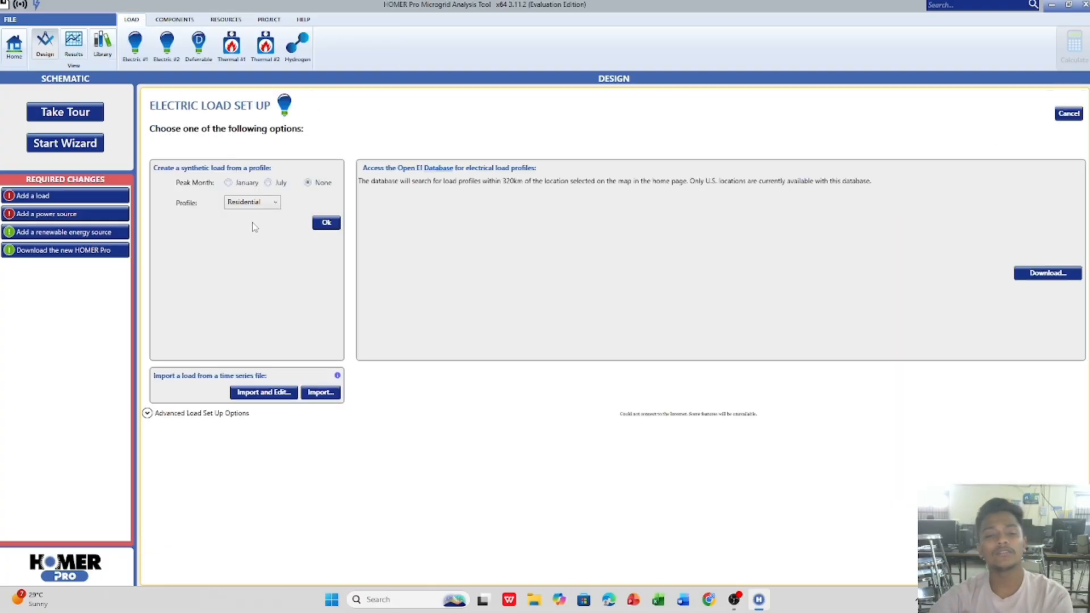
pyautogui.click(336, 222)
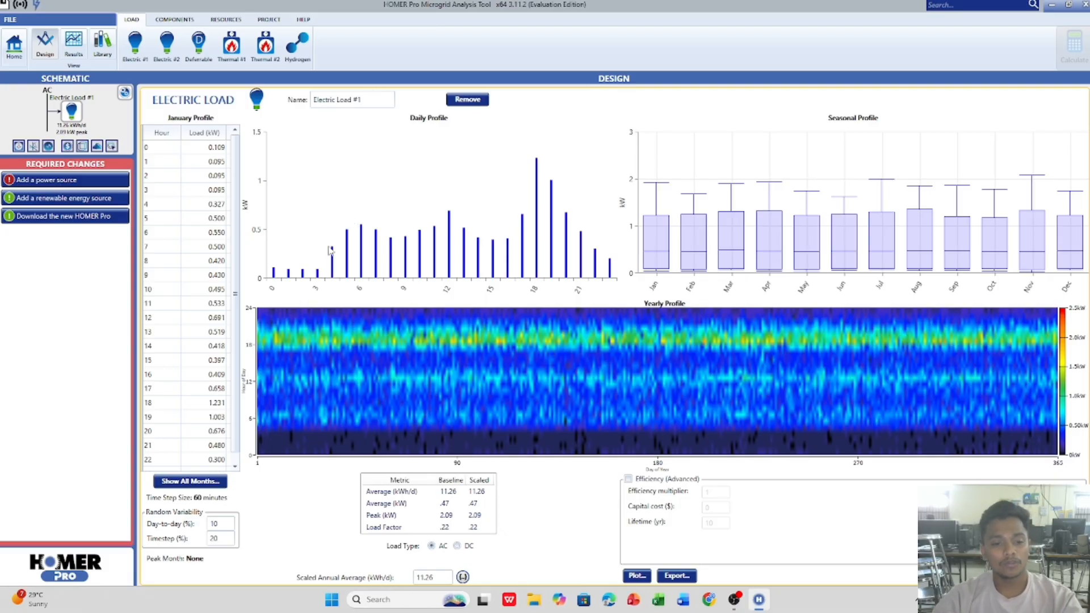
# - Examine the electric load's hourly weekday values for all months in an enlarged yearly load table
pyautogui.click(190, 481)
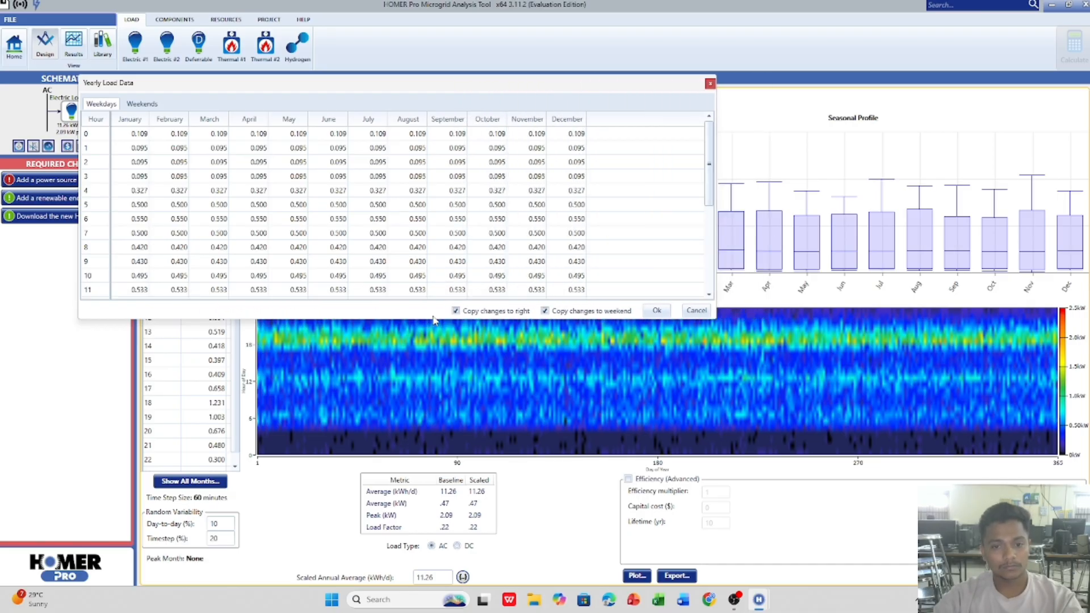
pyautogui.moveTo(442, 320); pyautogui.dragTo(442, 525)
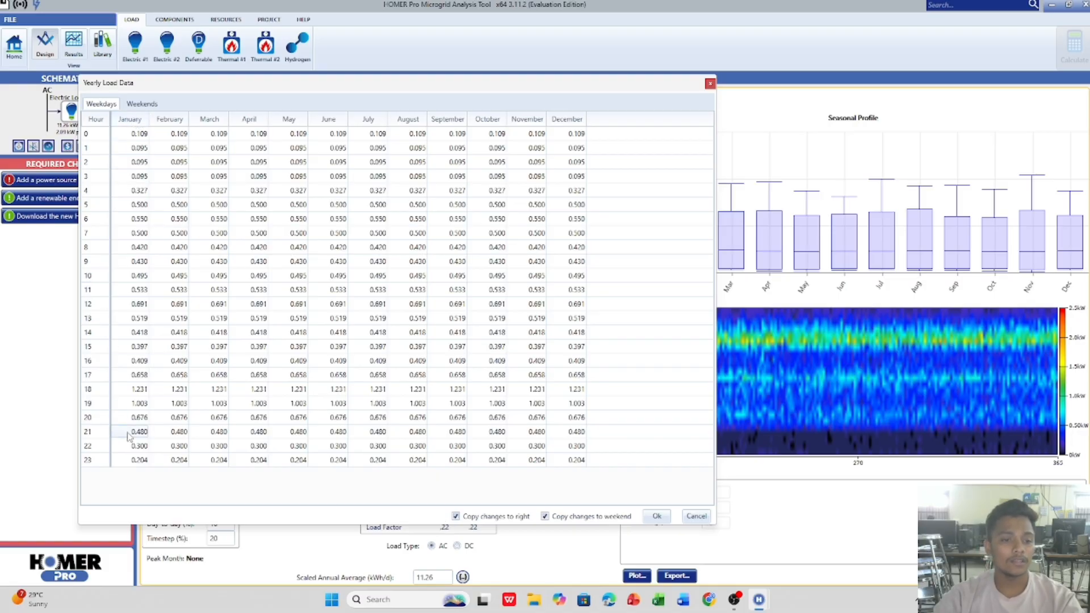
pyautogui.click(144, 148)
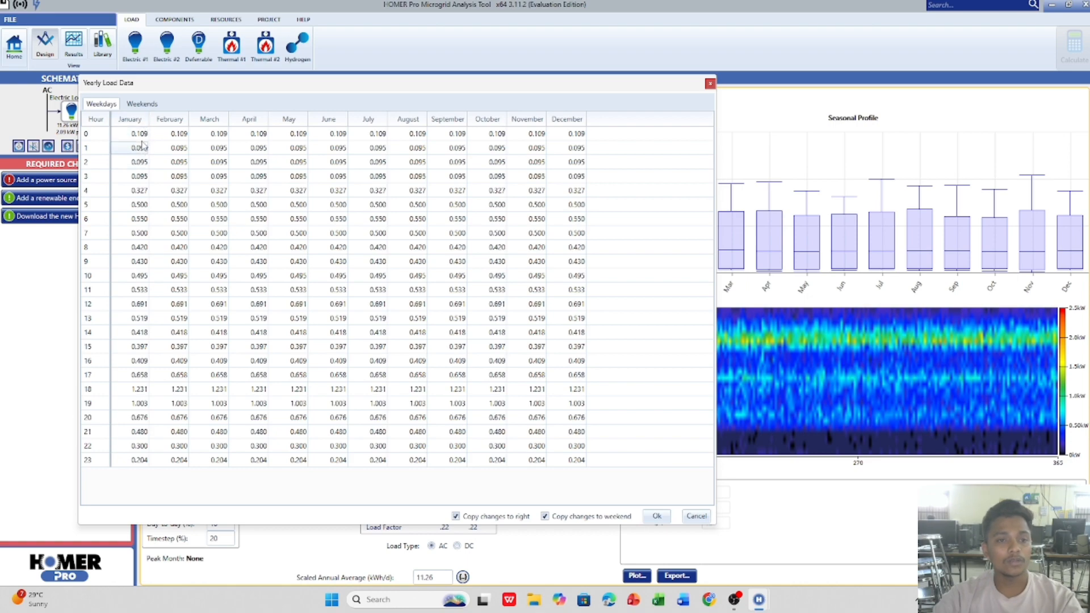
pyautogui.moveTo(137, 317); pyautogui.dragTo(136, 403)
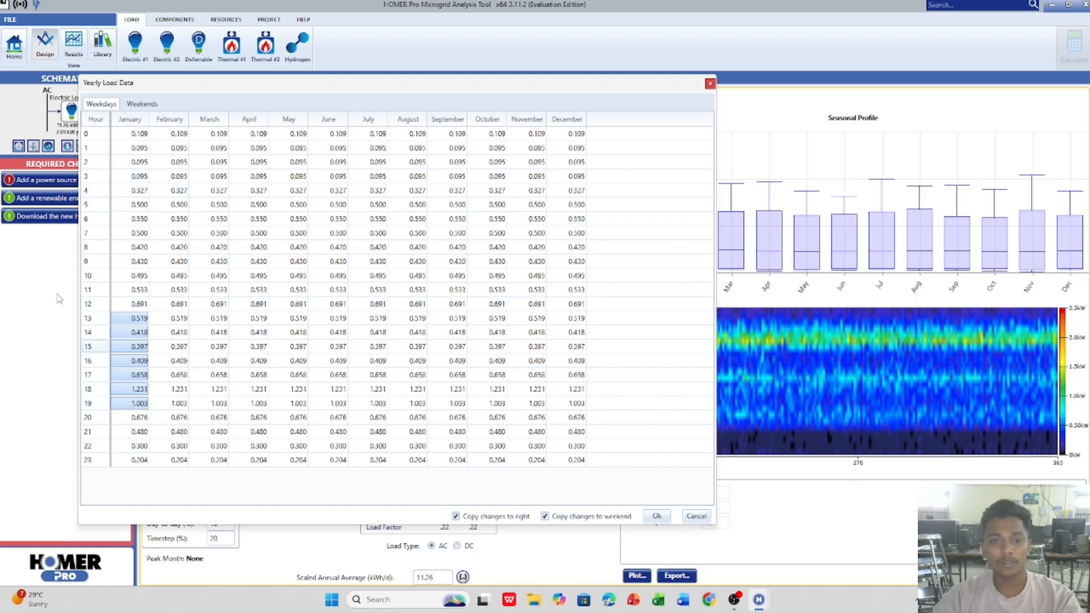
pyautogui.click(667, 516)
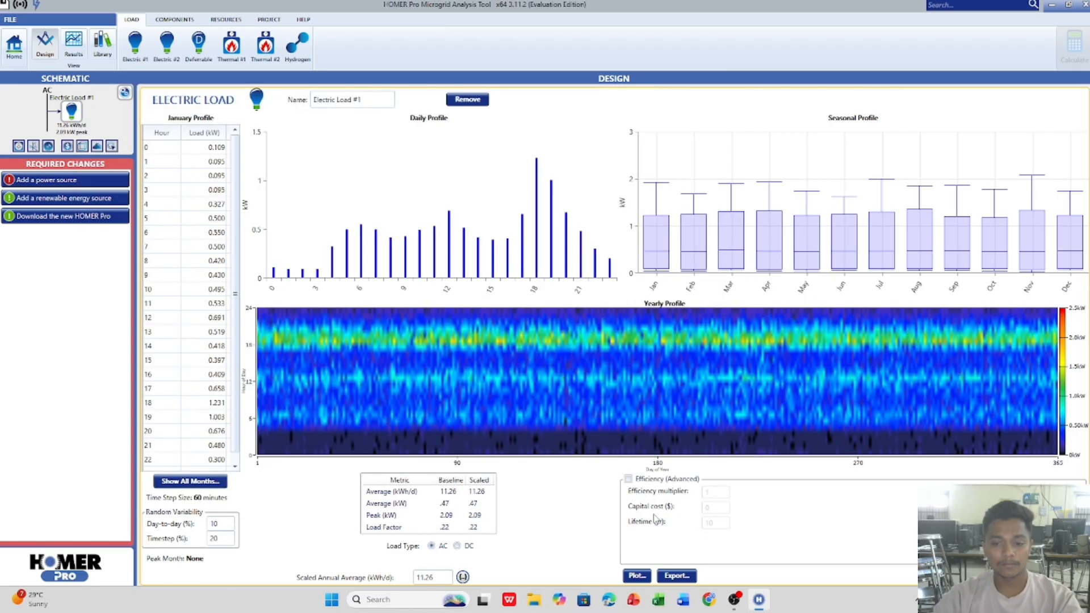
# - Add a Generic flat plate PV component to the system
pyautogui.click(192, 21)
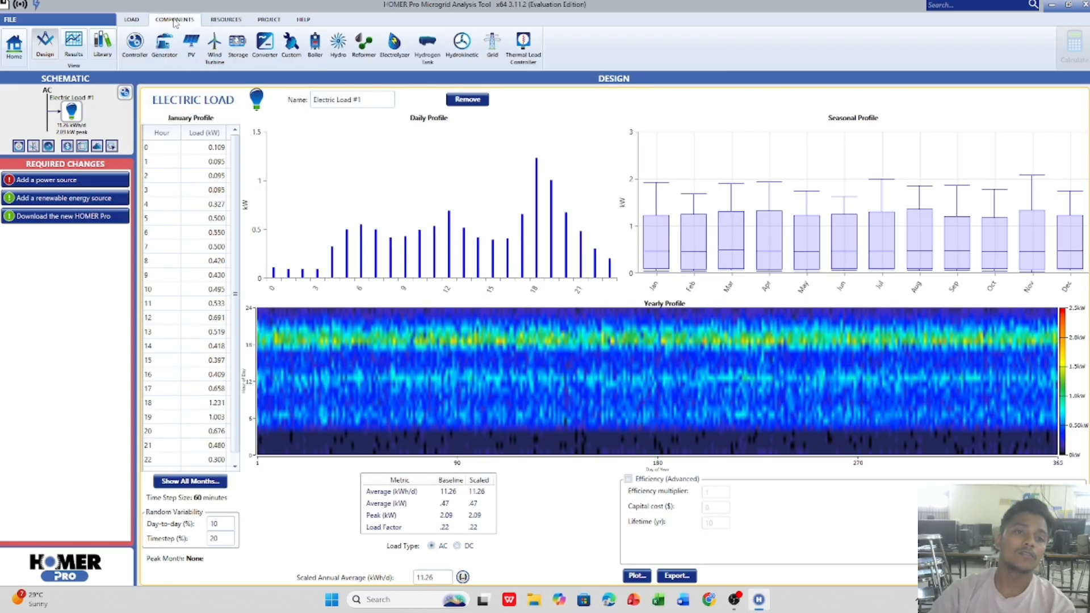
pyautogui.click(196, 57)
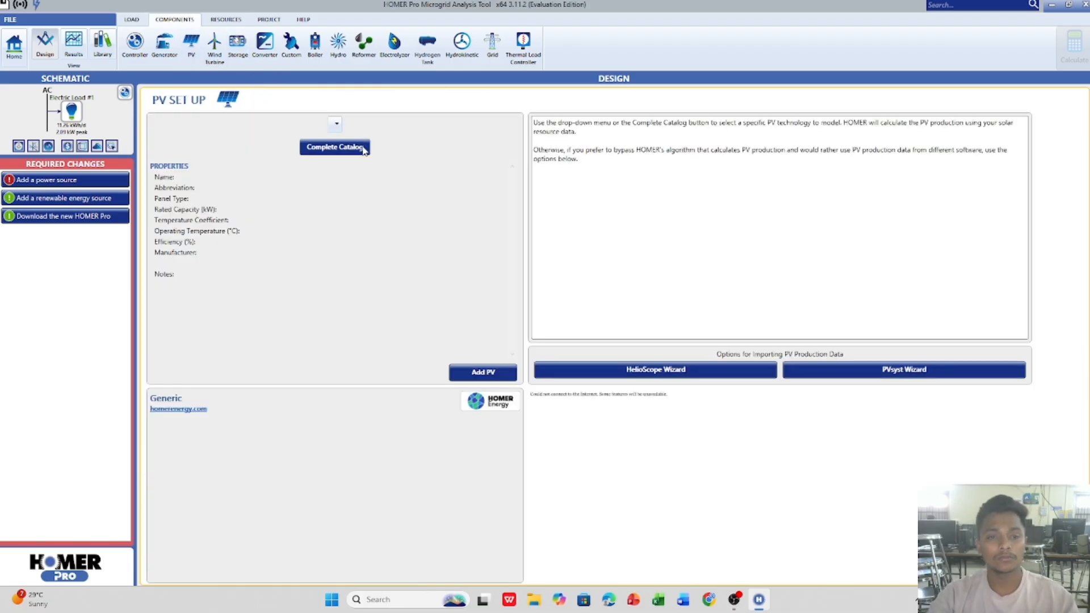
pyautogui.click(336, 123)
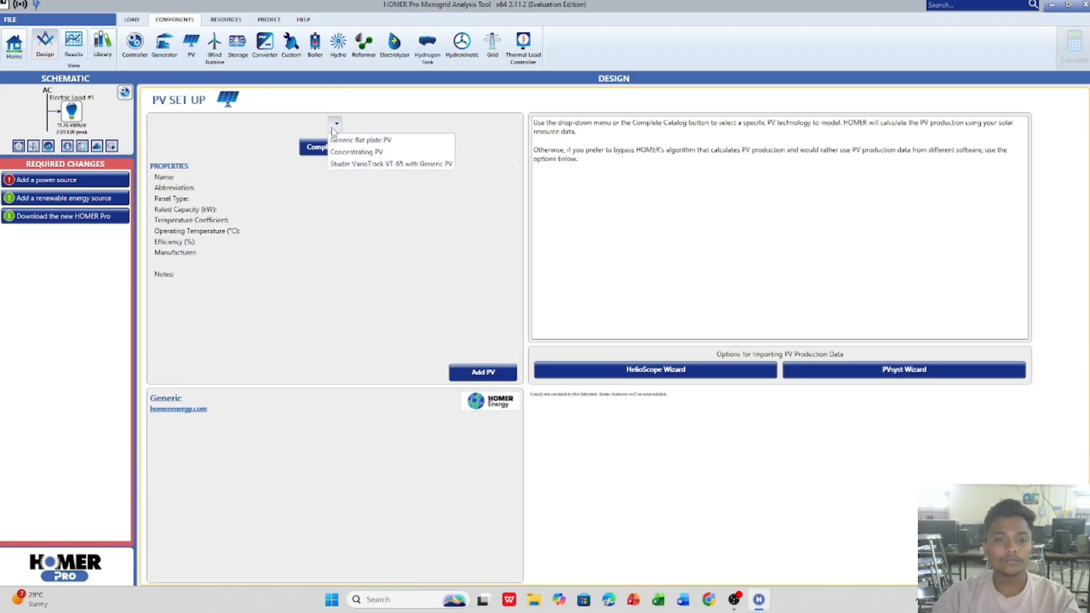
pyautogui.click(413, 144)
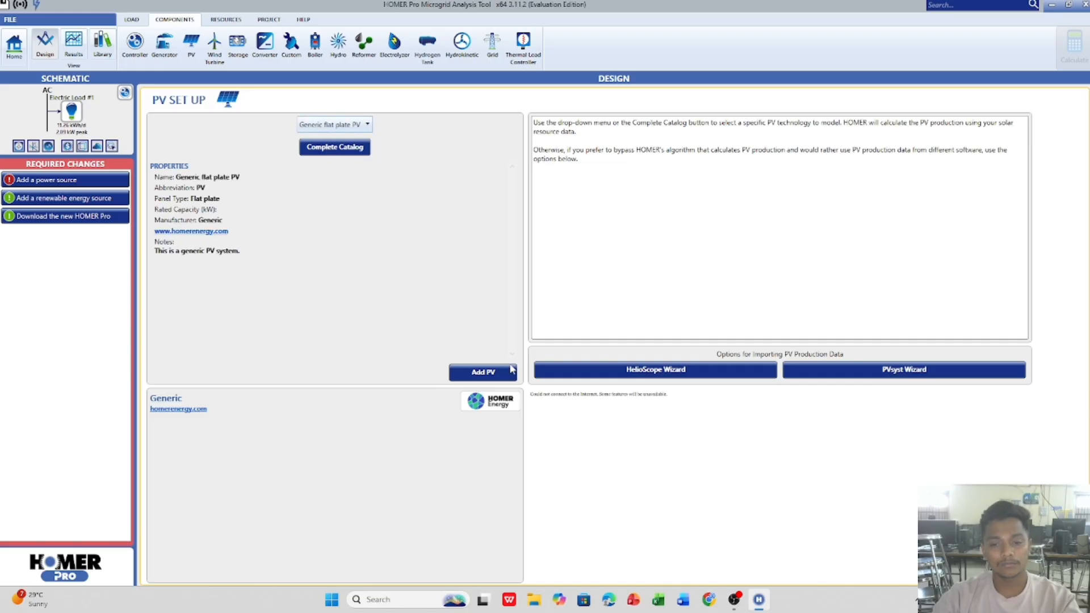
pyautogui.click(510, 369)
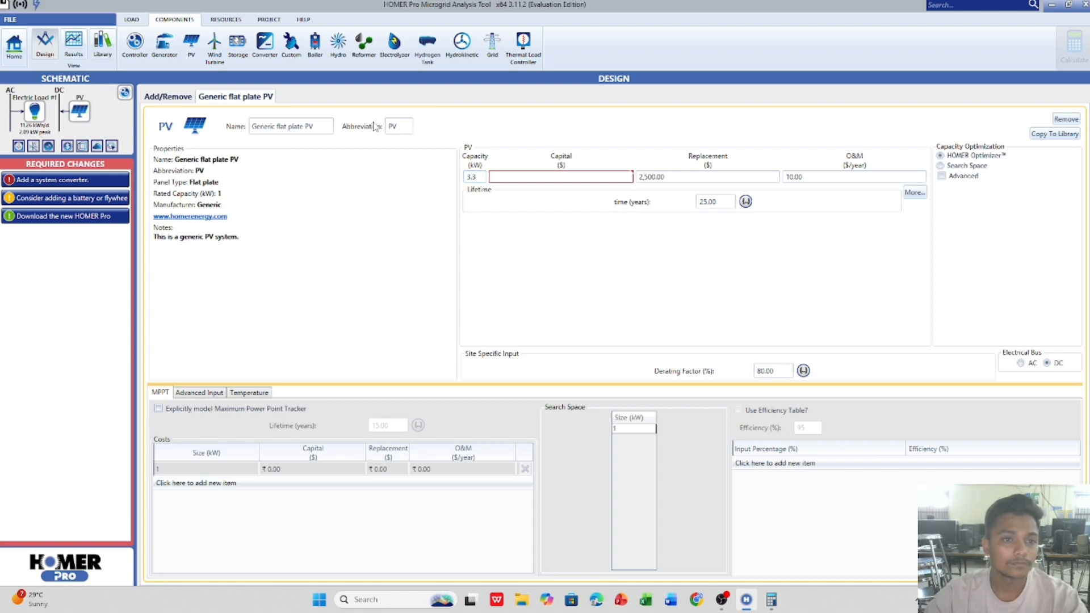
# - Replace the PV component with a fresh Generic flat plate PV and set its capacity to 3.3 kW
pyautogui.click(1065, 119)
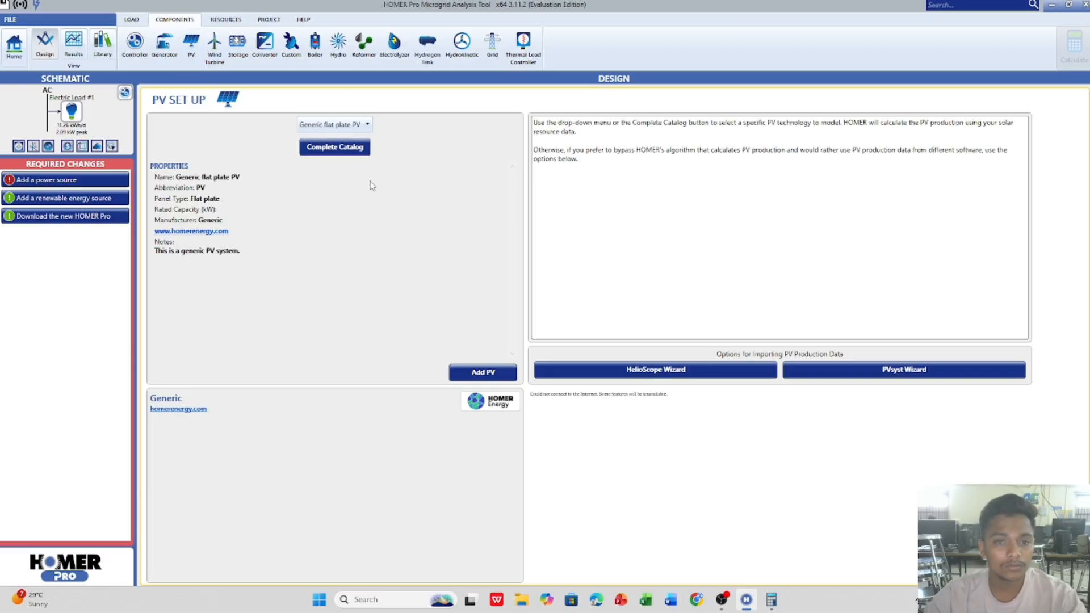
pyautogui.click(463, 372)
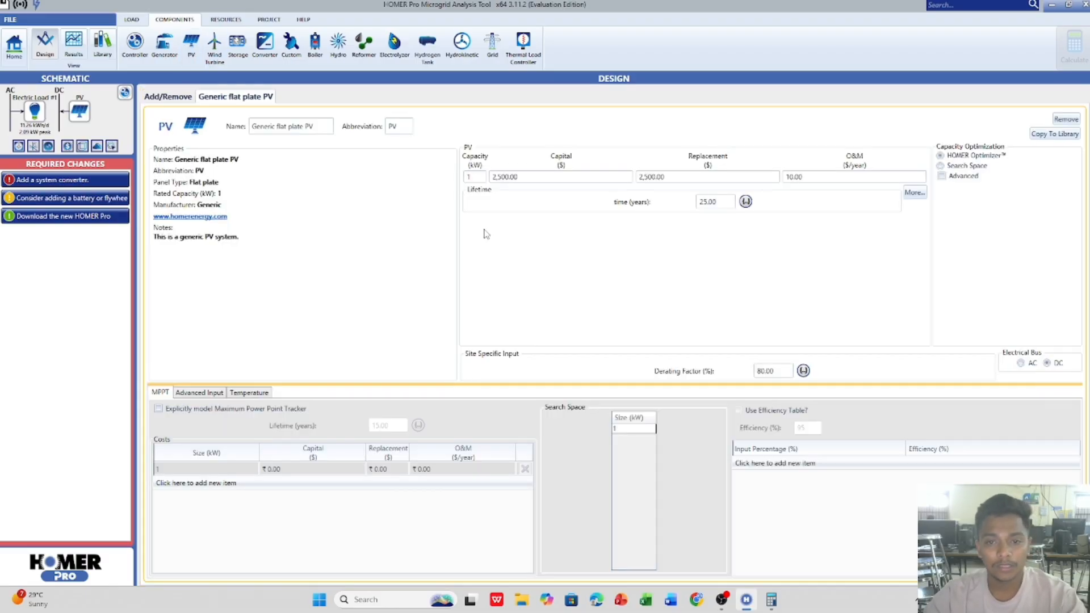
pyautogui.click(475, 177)
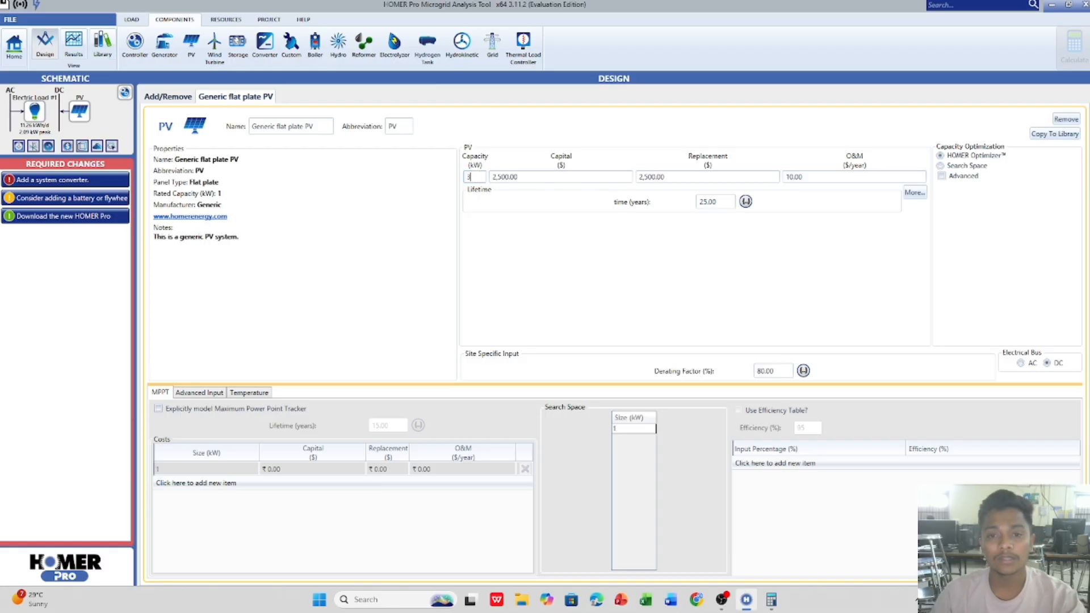
pyautogui.write('3.3')
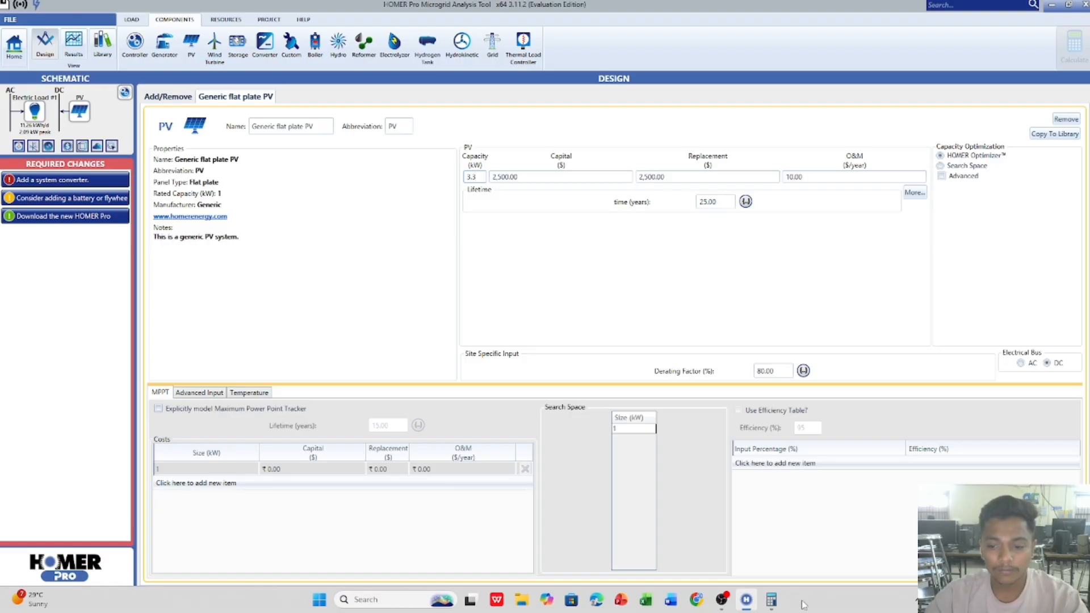
# - Switch to Calculator and multiply 7000 by 10
pyautogui.click(770, 599)
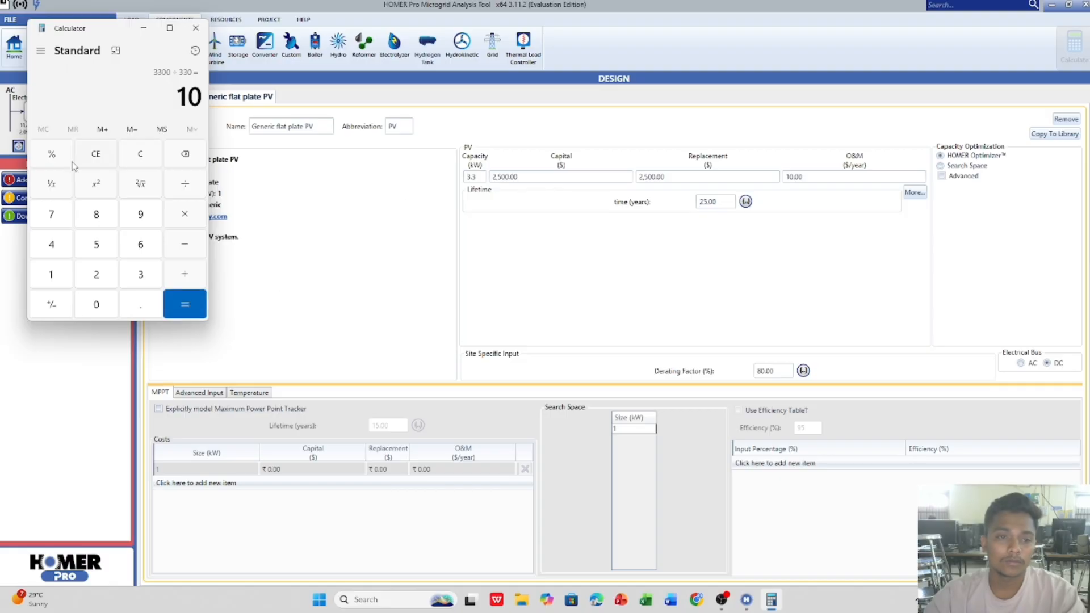
pyautogui.click(97, 157)
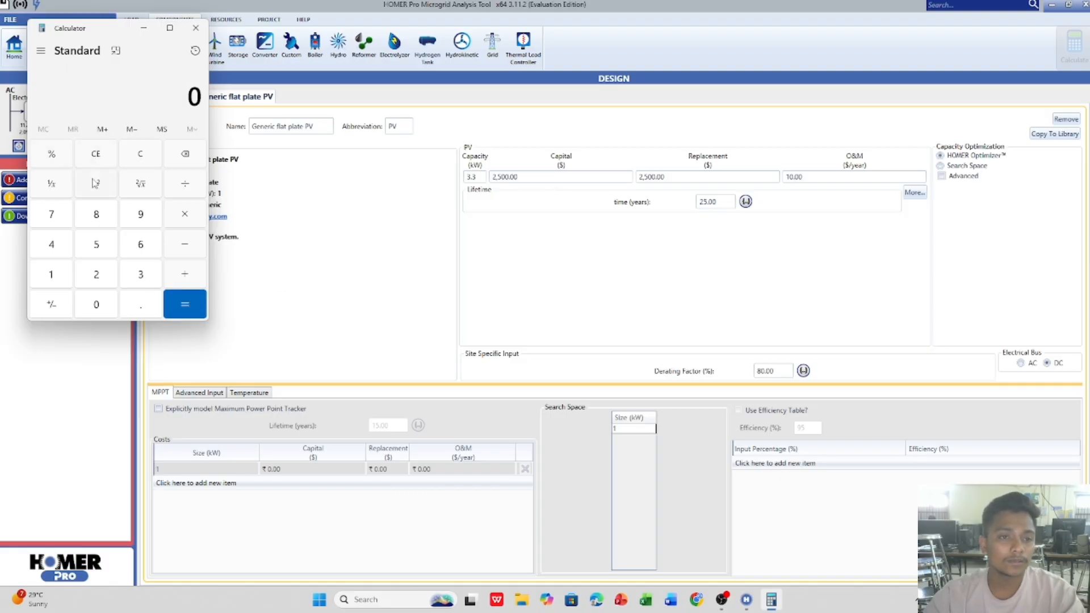
pyautogui.click(63, 222)
pyautogui.click(104, 310)
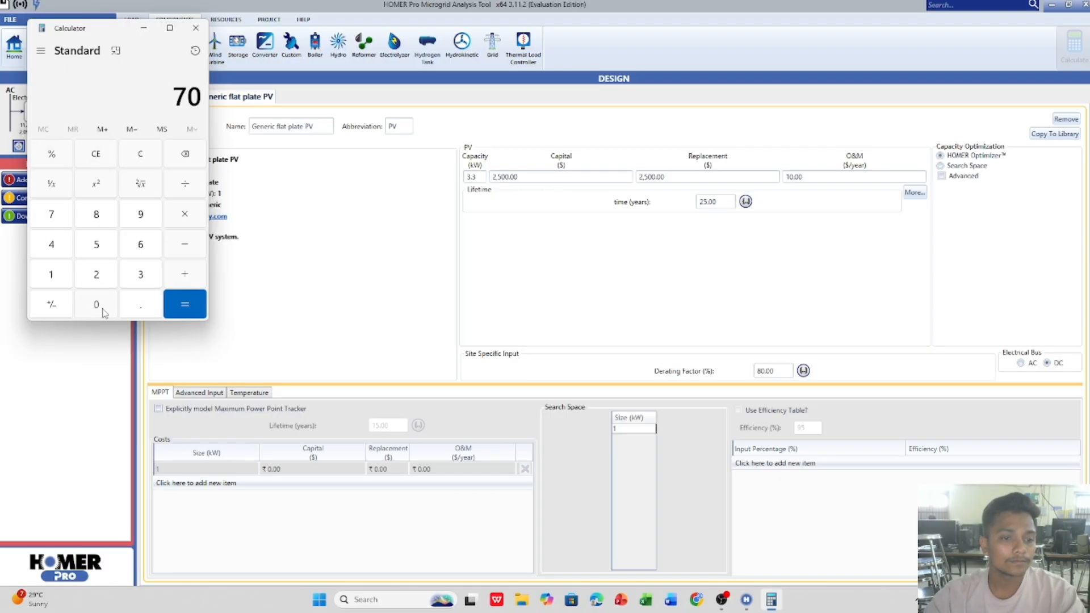
pyautogui.doubleClick(104, 311)
pyautogui.click(184, 213)
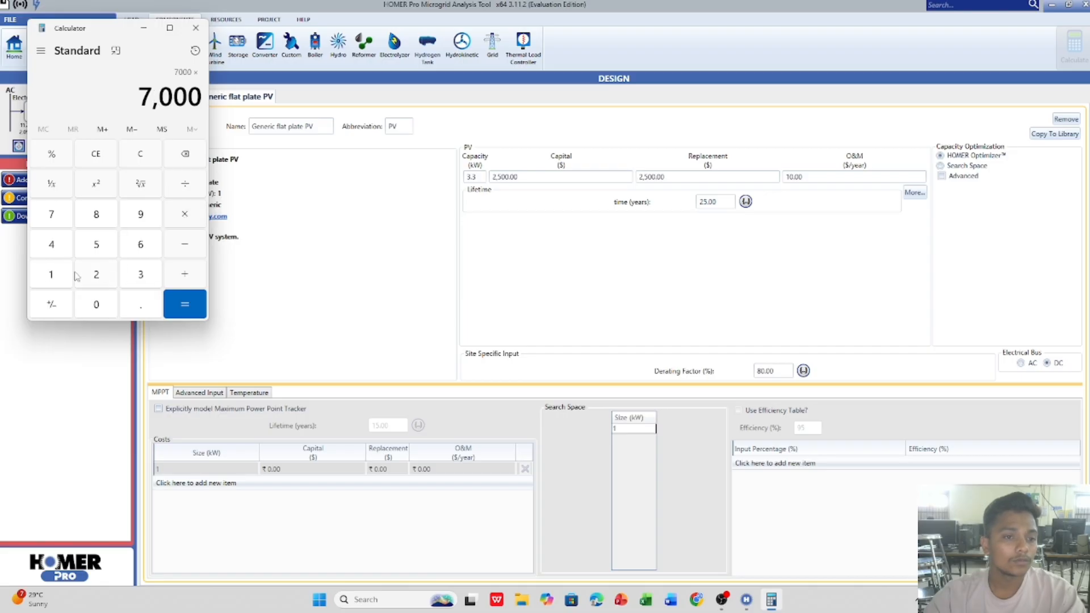
pyautogui.click(58, 286)
pyautogui.click(92, 301)
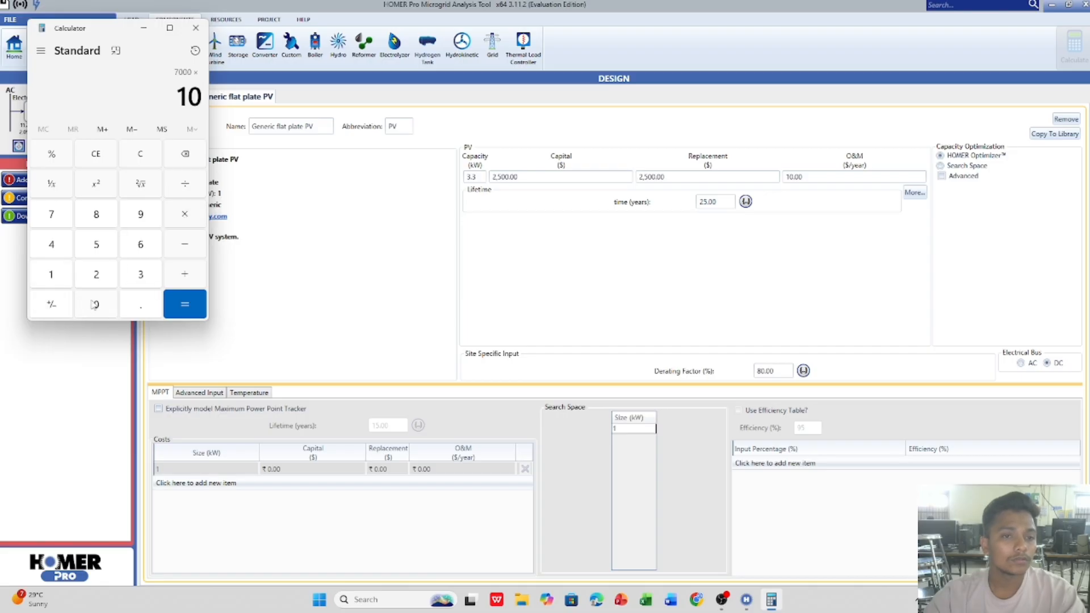
pyautogui.click(172, 300)
# - In HOMER Pro, set the PV component's capital cost to 70,000
pyautogui.click(535, 177)
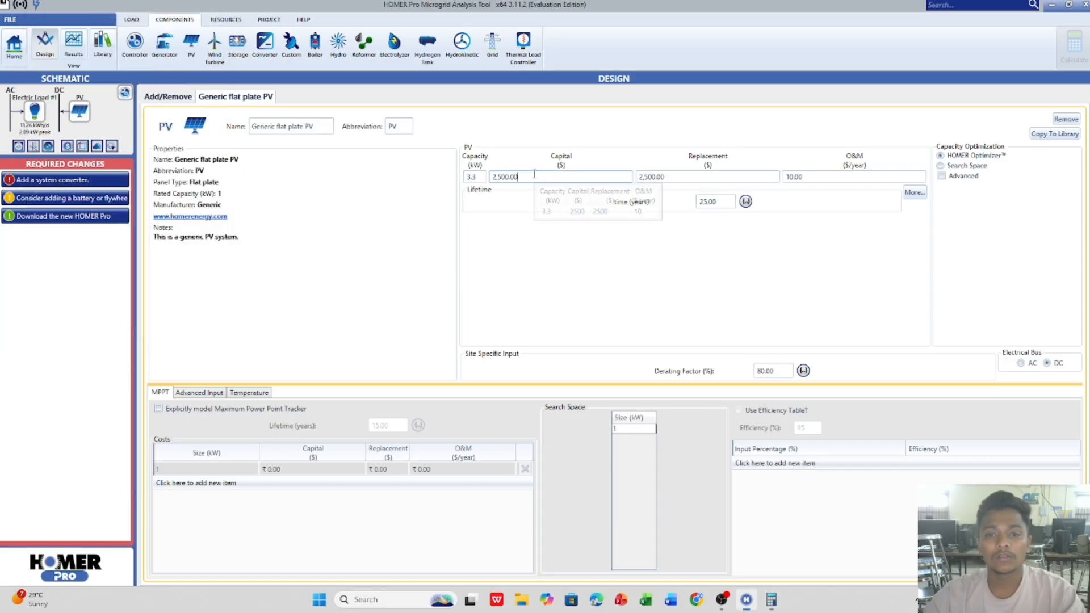
pyautogui.write('7')
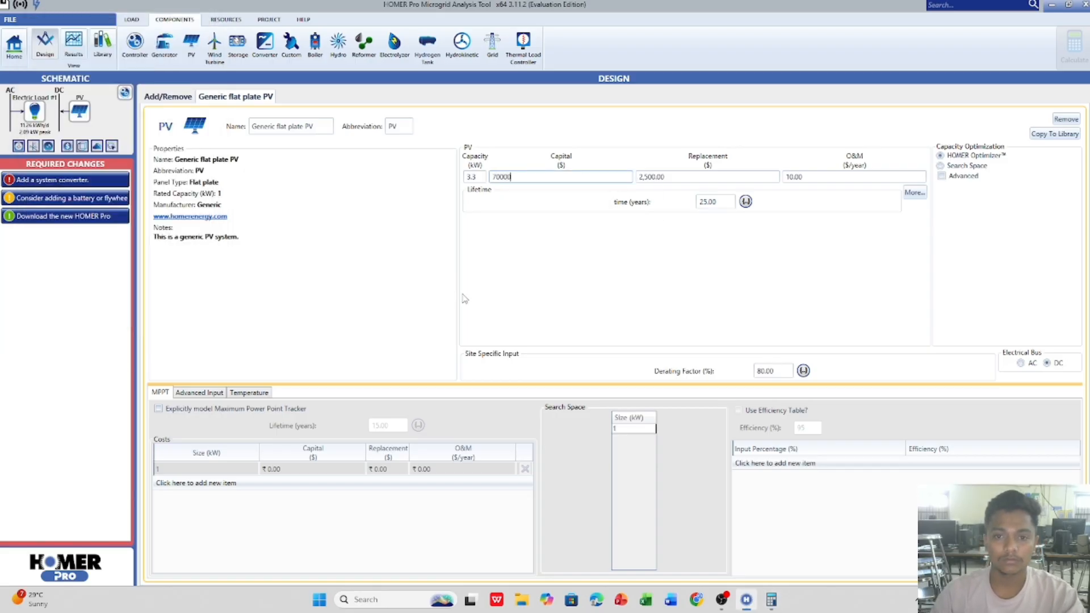
pyautogui.click(601, 269)
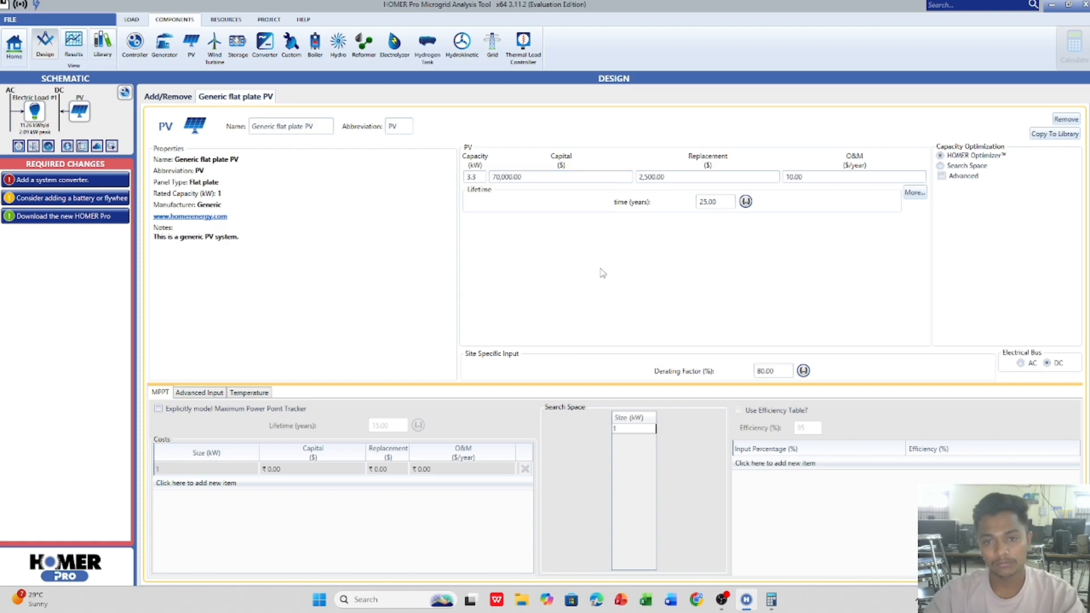
# - Set the PV component's replacement cost to 70,000
pyautogui.click(650, 176)
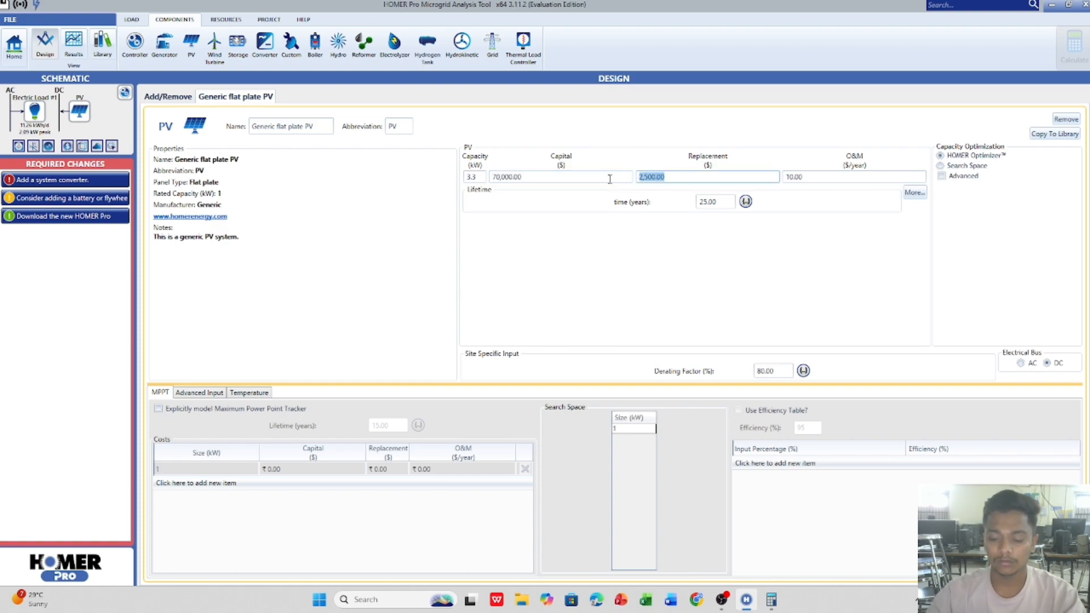
pyautogui.press('BackSpace')
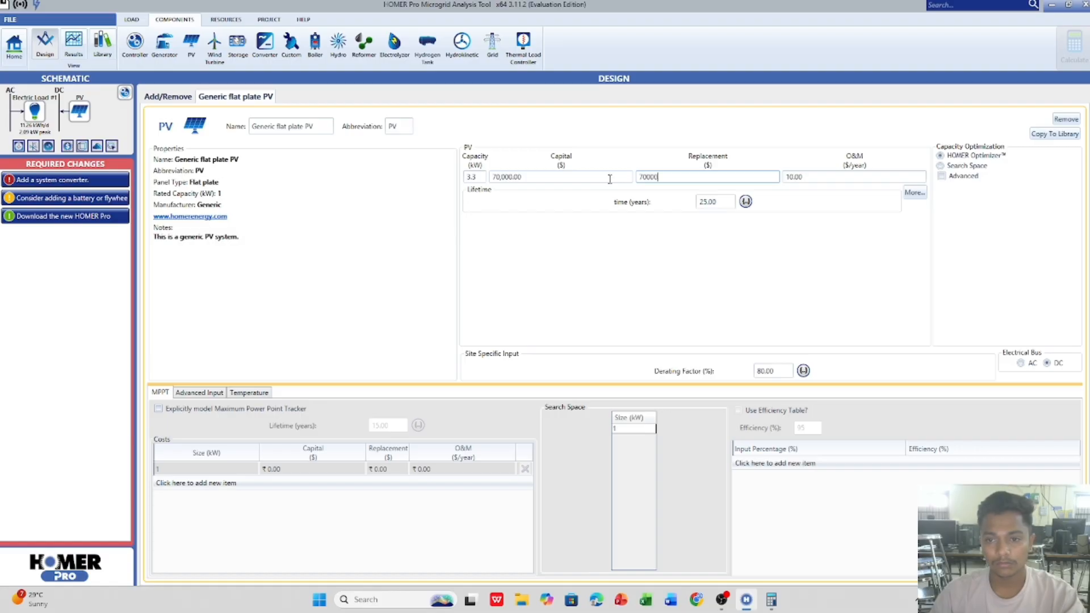
pyautogui.write('70000')
pyautogui.click(645, 284)
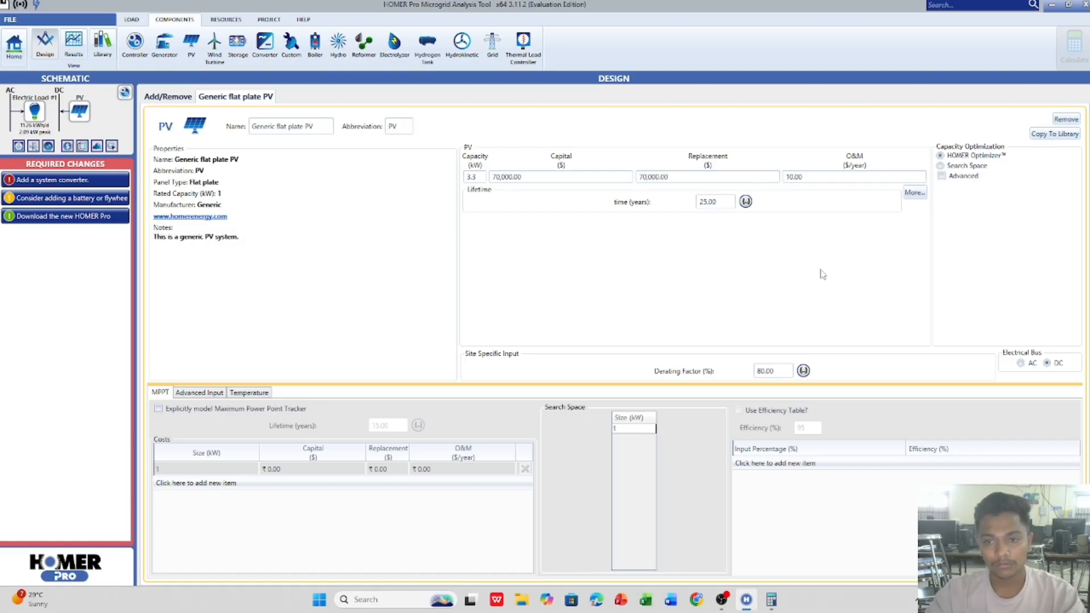
# - Change the PV component's replacement cost to 60,000
pyautogui.click(801, 177)
pyautogui.click(704, 177)
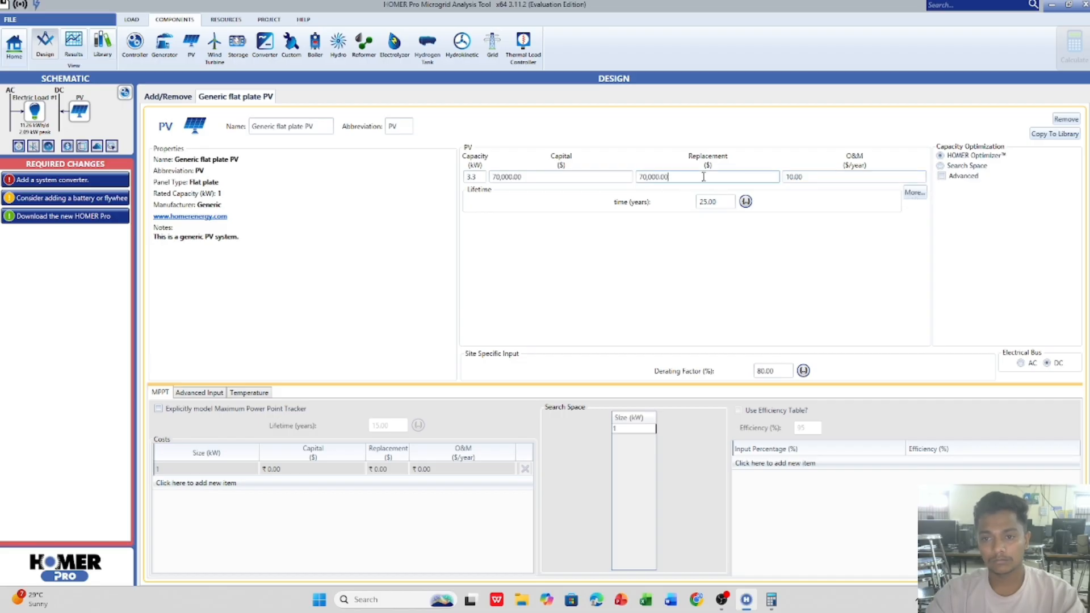
pyautogui.press('BackSpace')
pyautogui.press('BackSpace')
pyautogui.press('BackSpace')
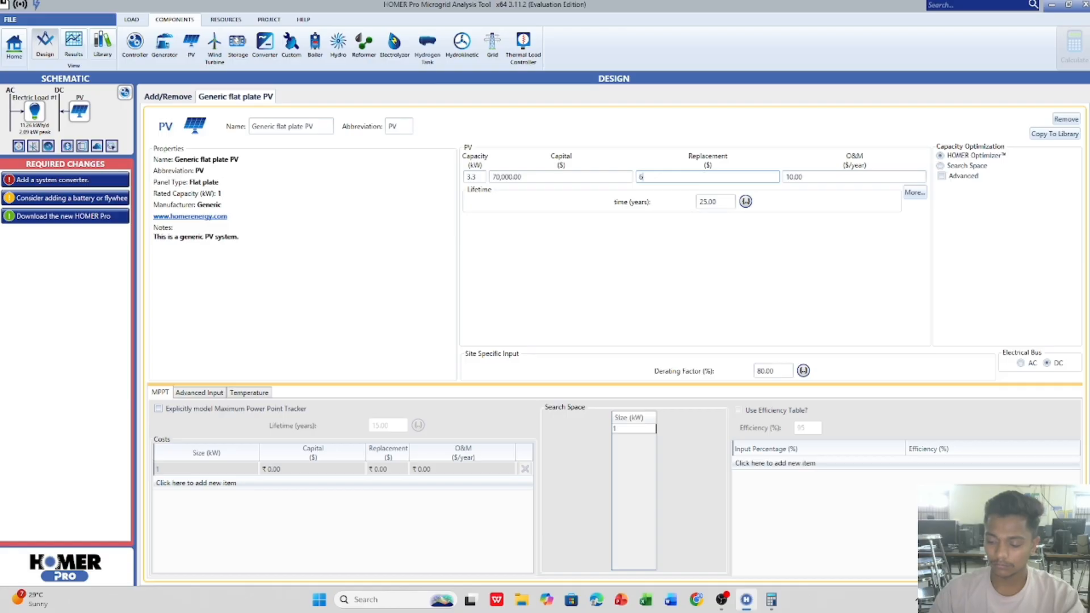
pyautogui.press('BackSpace')
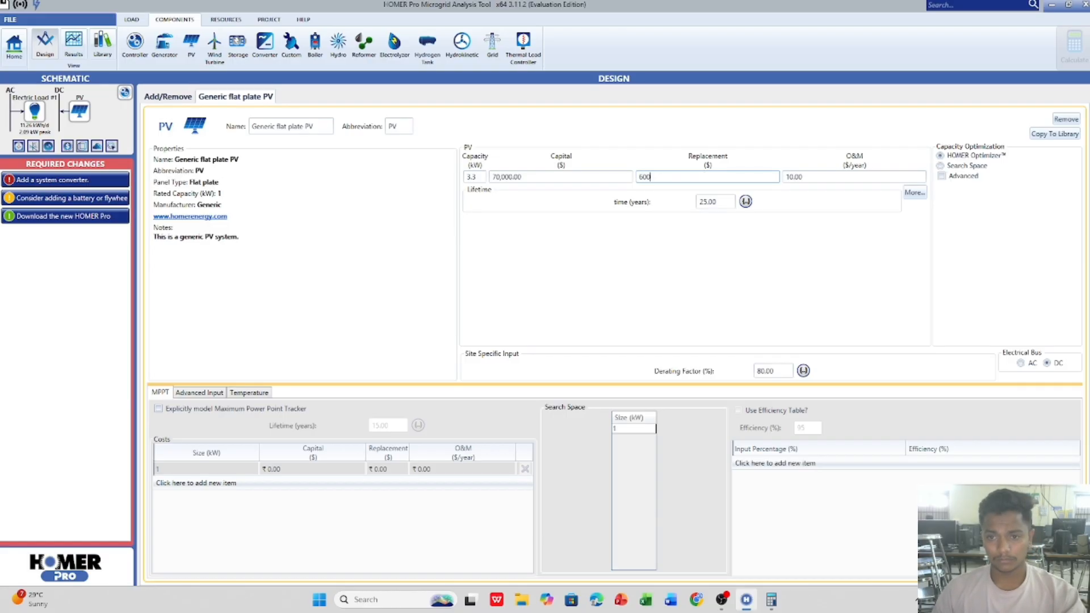
pyautogui.click(681, 225)
# - Set the PV component's yearly operation and maintenance cost to 500
pyautogui.doubleClick(797, 176)
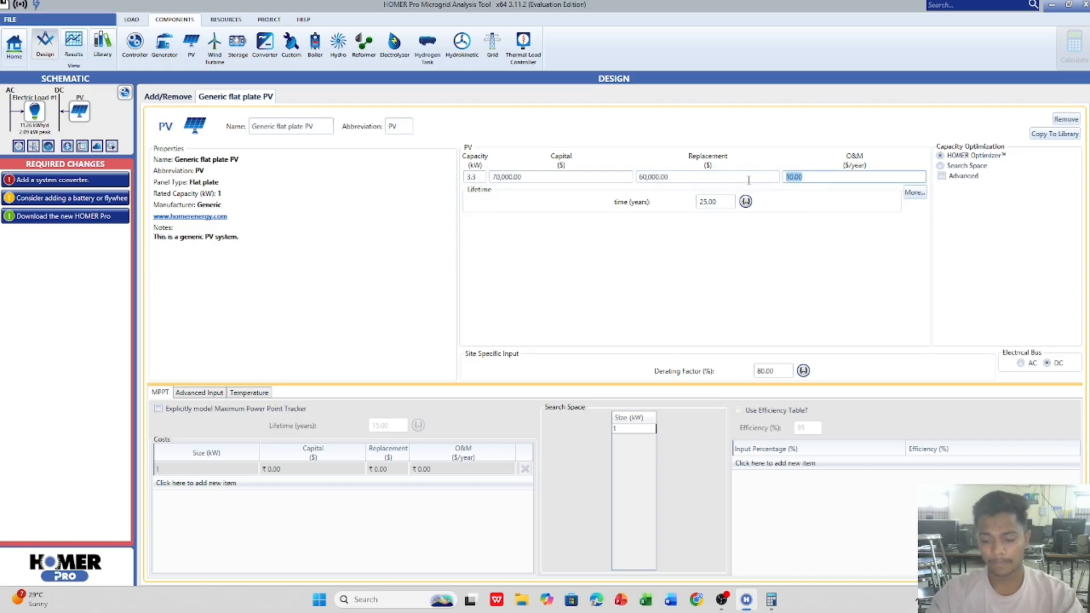
pyautogui.press('BackSpace')
pyautogui.write('5')
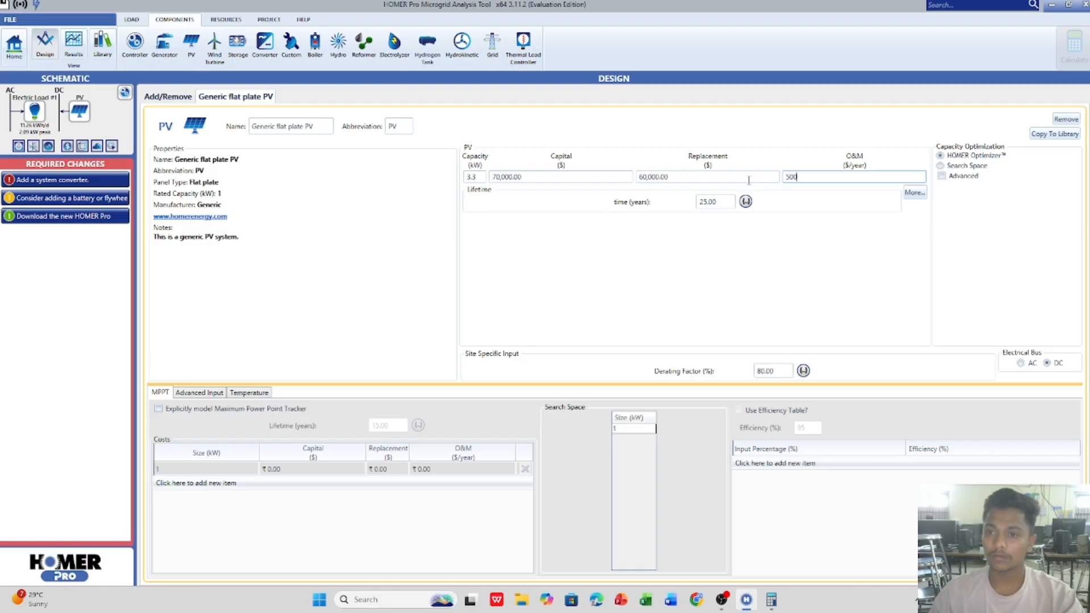
pyautogui.write('00')
pyautogui.click(749, 261)
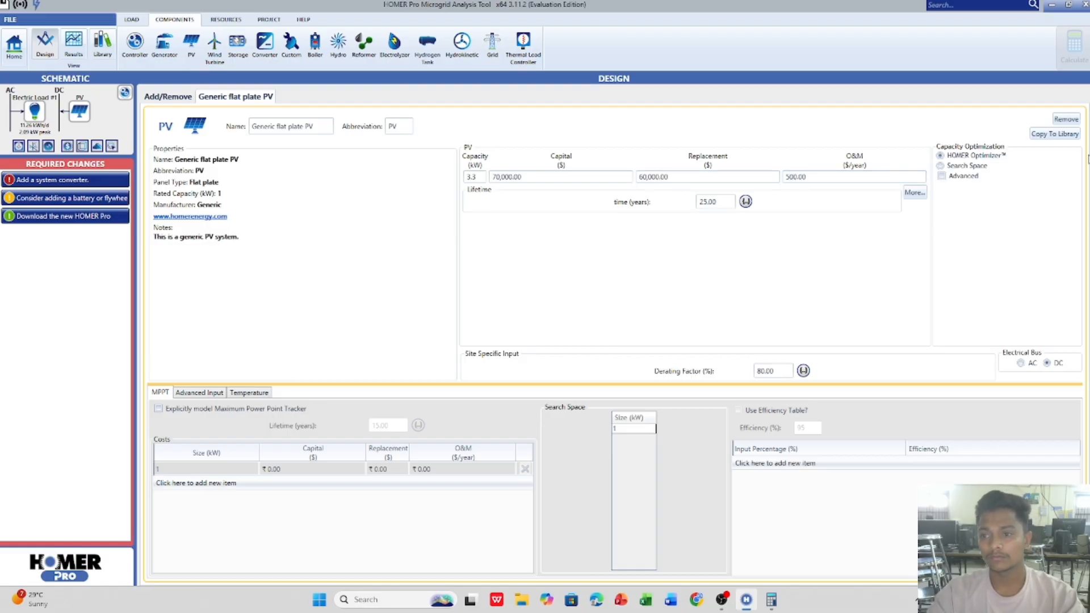
# - Size the PV with Search Space instead of HOMER Optimizer and replace the 1 kW search value with 3.3 kW
pyautogui.click(976, 168)
pyautogui.click(1010, 196)
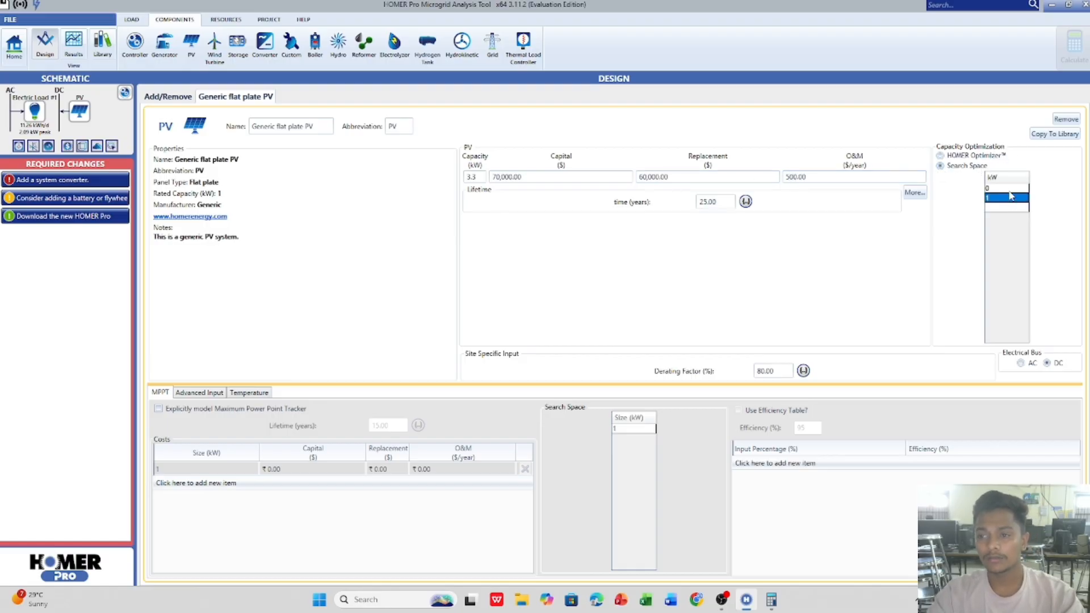
pyautogui.click(1010, 197)
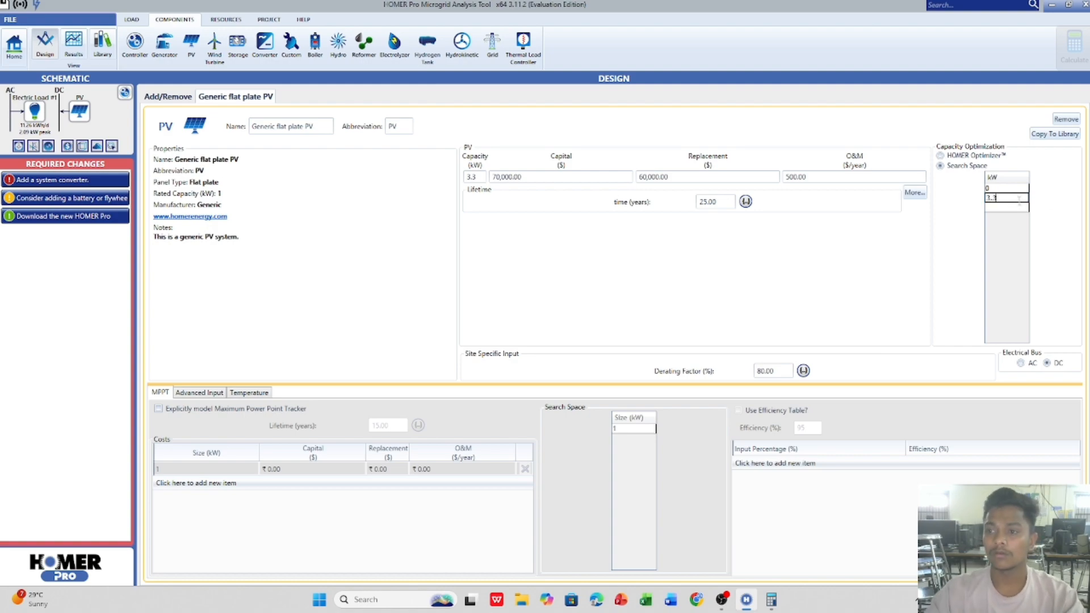
pyautogui.click(612, 291)
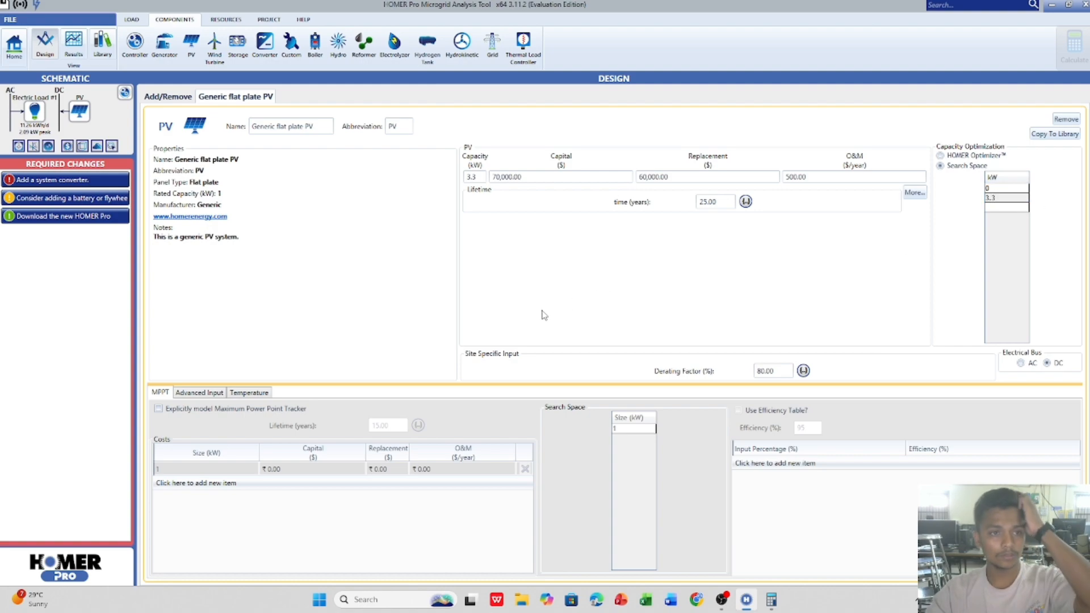
# - Enable explicit modelling of the PV's Maximum Power Point Tracker and set its cost entry size to 3.0 kW
pyautogui.click(159, 409)
pyautogui.click(202, 472)
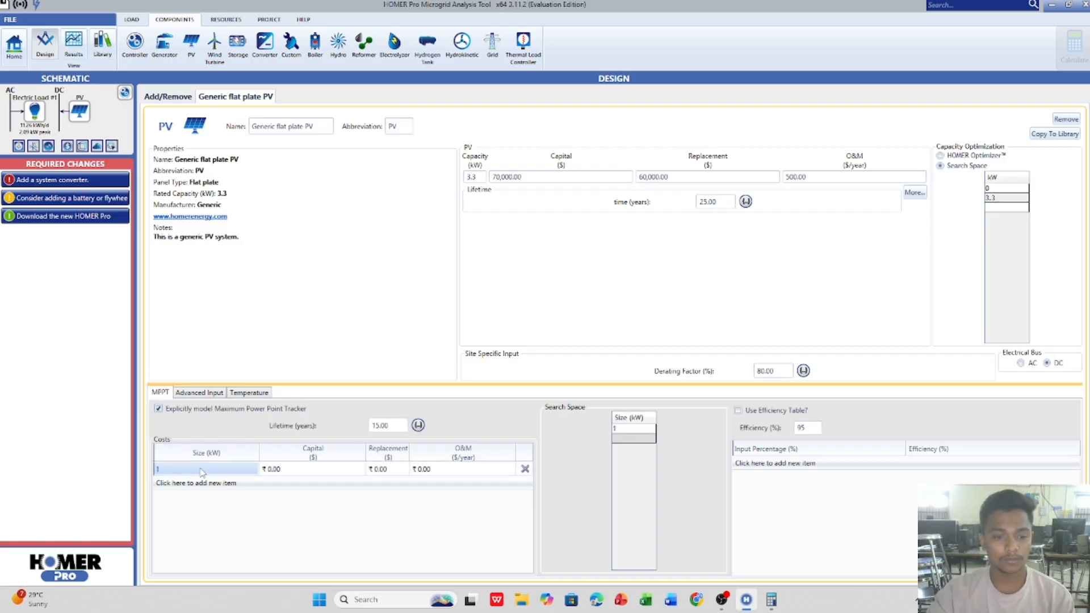
pyautogui.press('BackSpace')
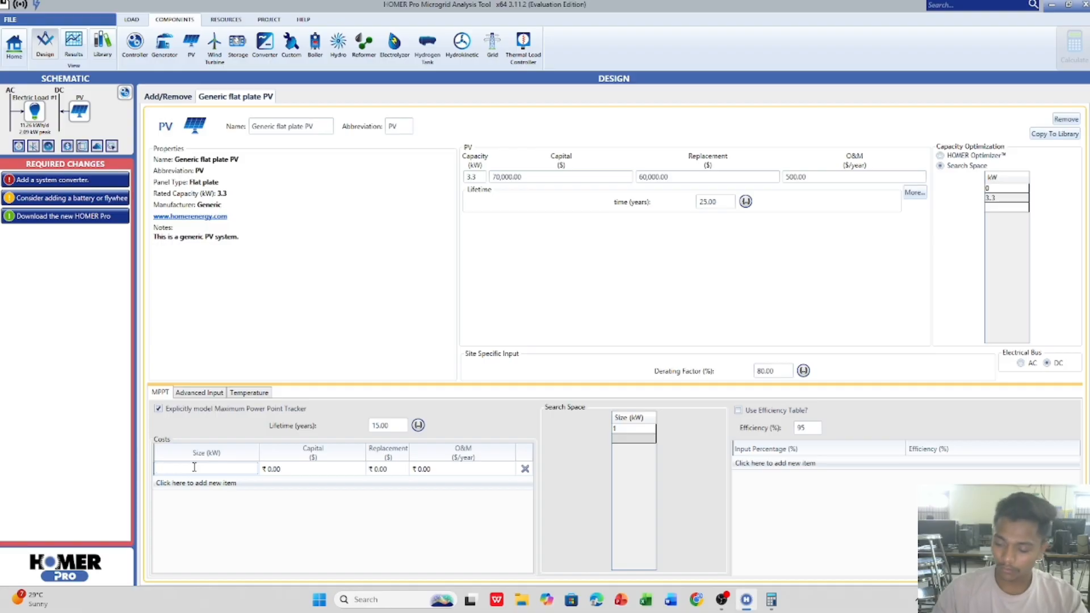
pyautogui.write('3.0')
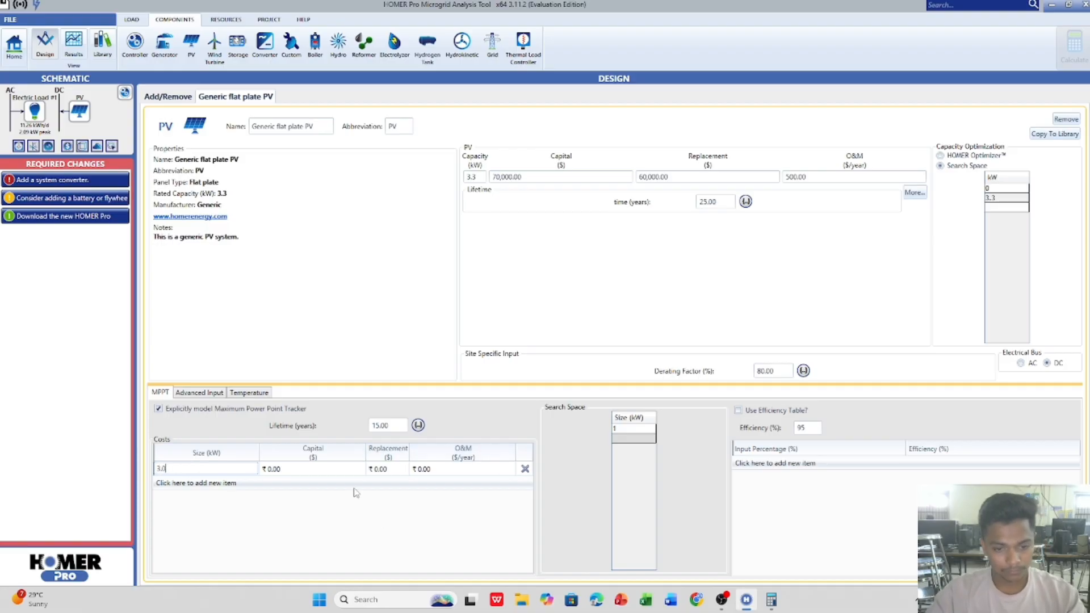
# - Set the Maximum Power Point Tracker's capital cost to 18,000 and its yearly operation and maintenance cost to 200
pyautogui.click(332, 473)
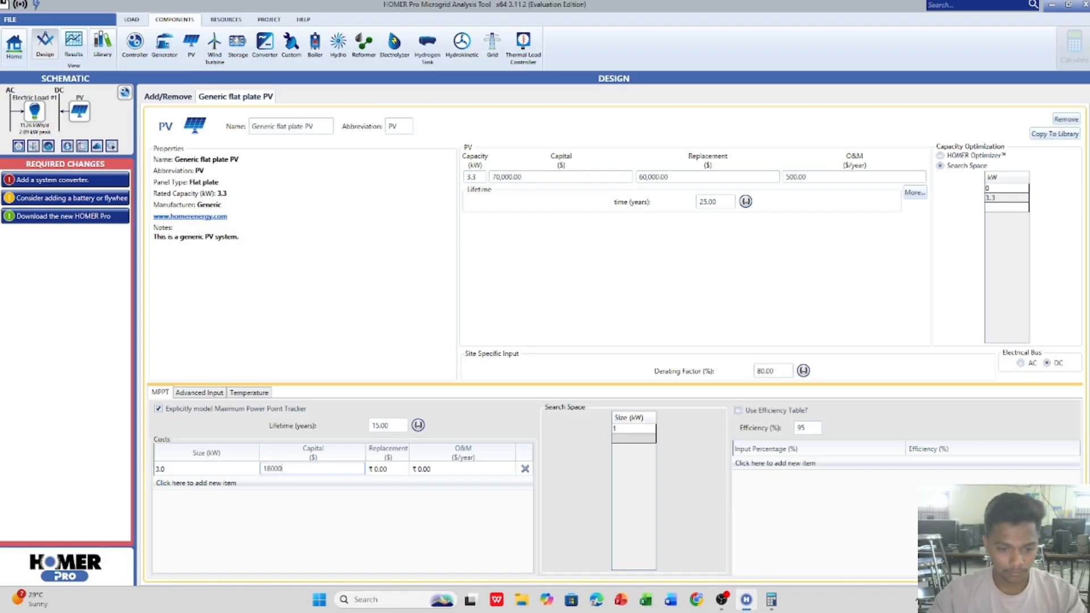
pyautogui.press('Return')
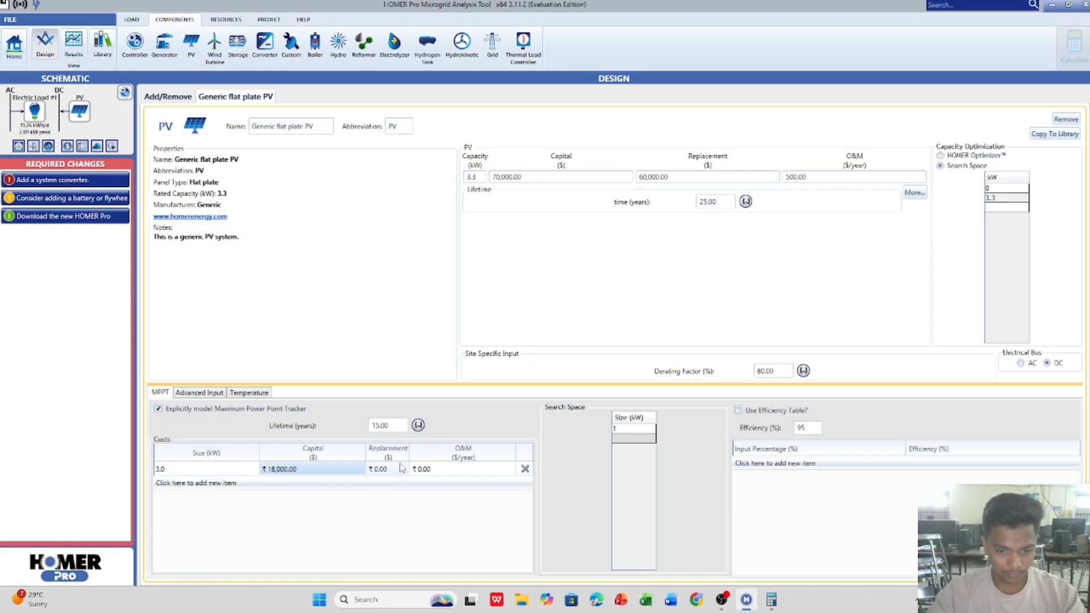
pyautogui.click(416, 469)
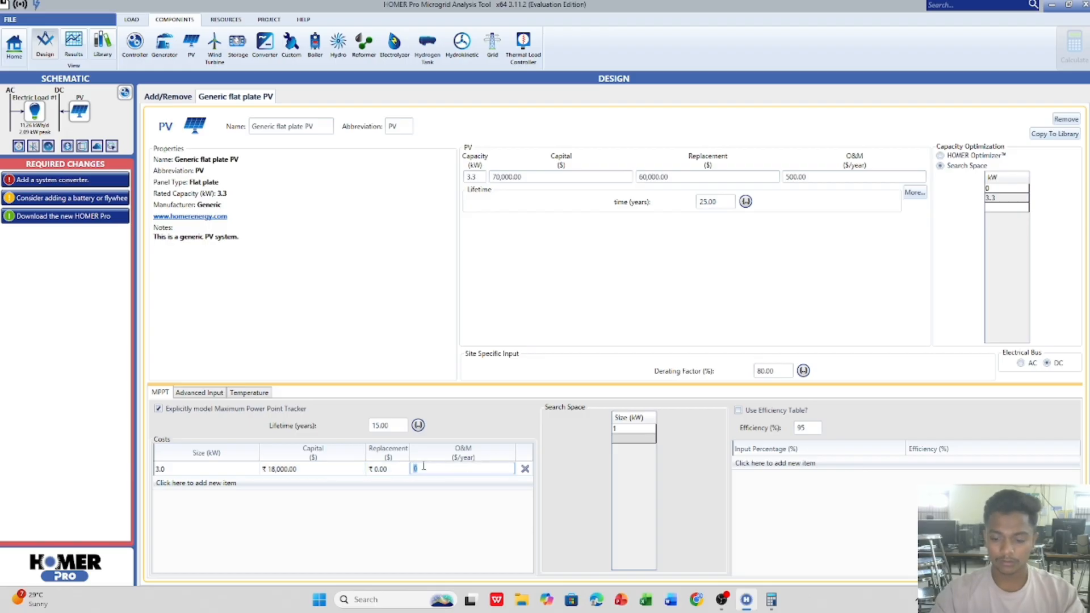
pyautogui.write('7')
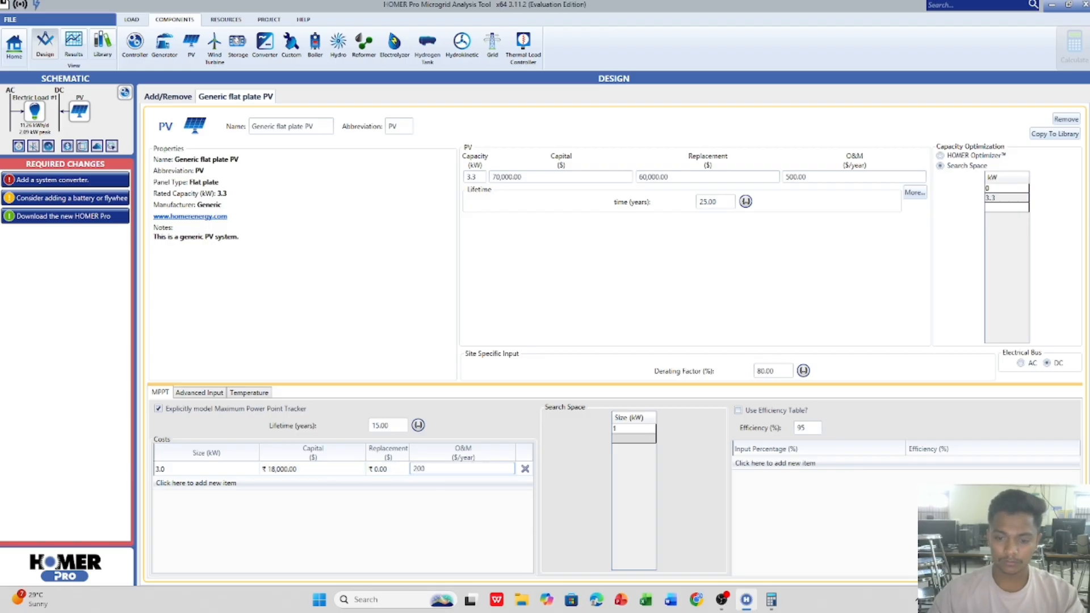
pyautogui.write('0,0')
pyautogui.press('Return')
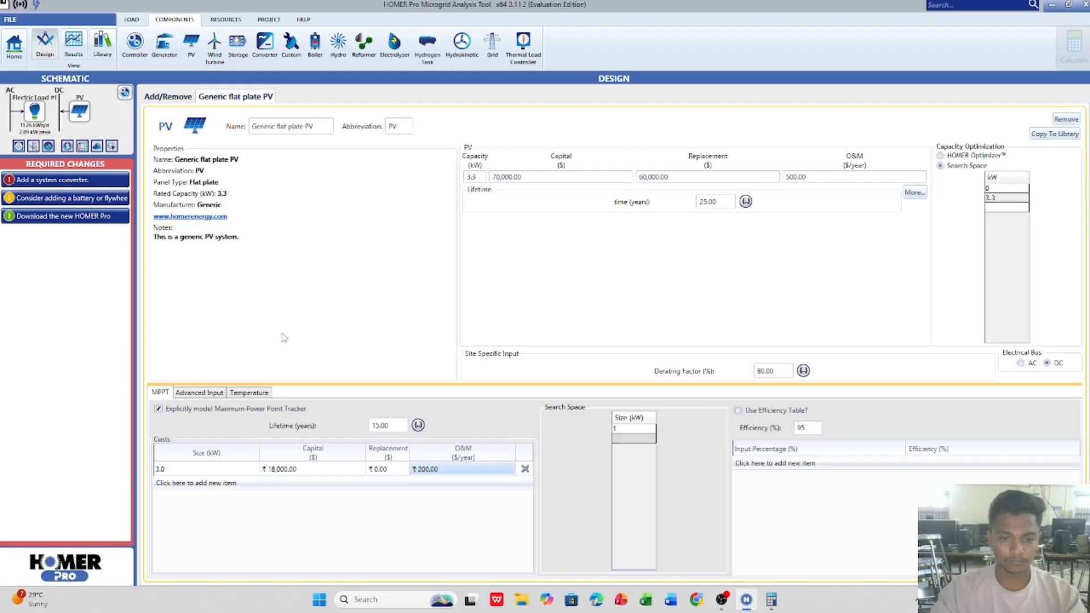
# - Set the Maximum Power Point Tracker's lifetime to 20 years
pyautogui.click(402, 427)
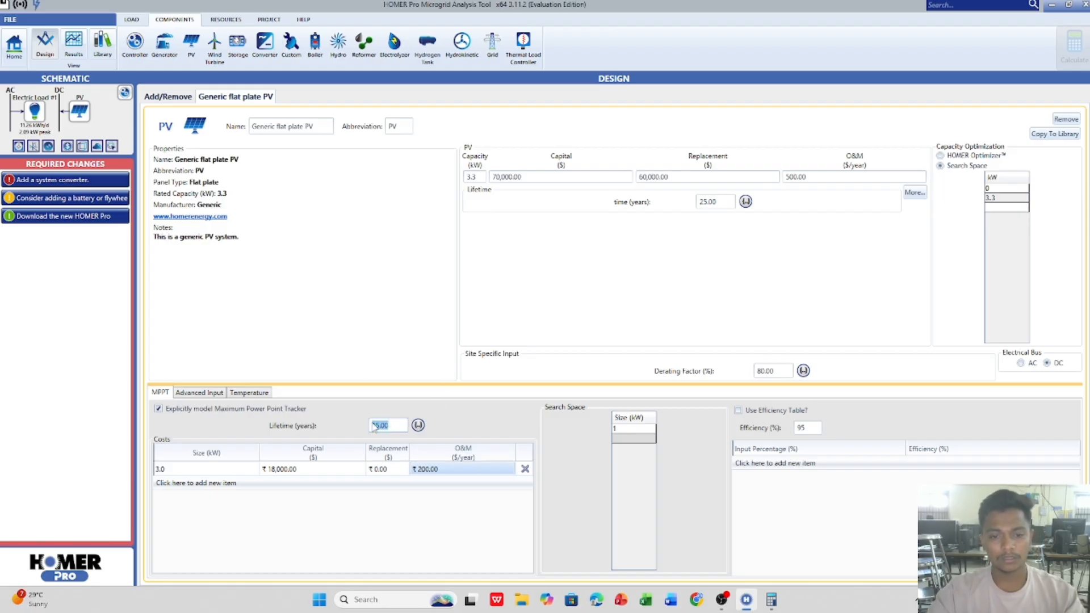
pyautogui.write('2')
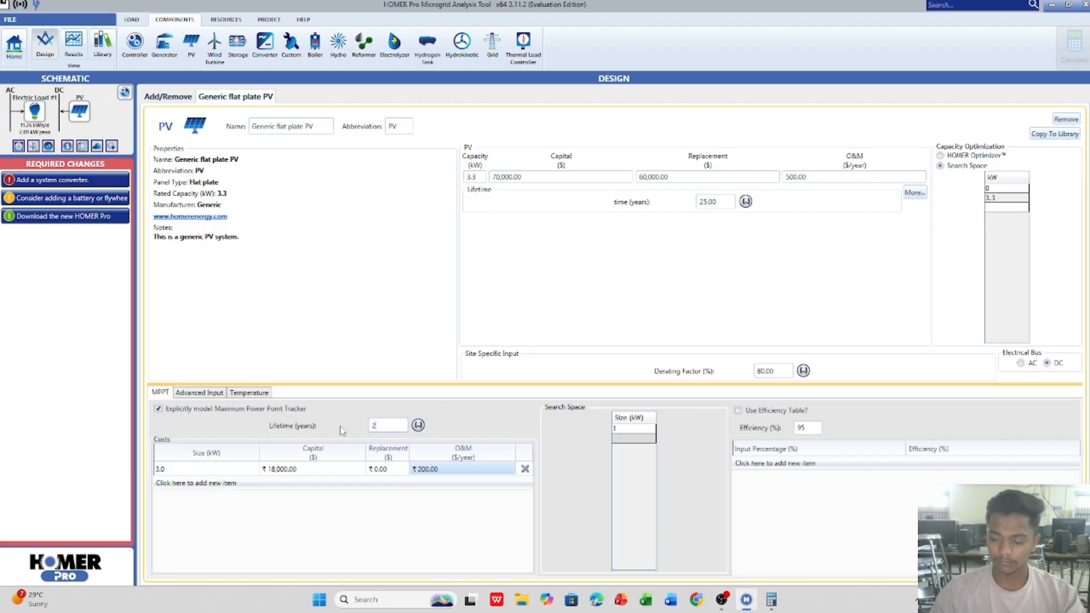
pyautogui.write('0')
pyautogui.press('Return')
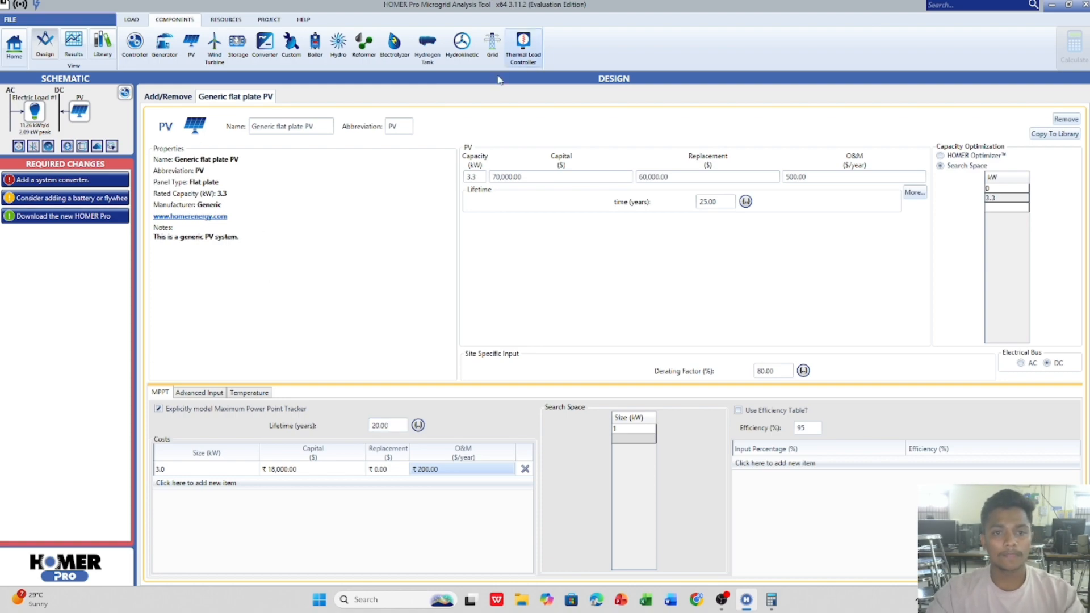
# - Try to add a Grid component to the system
pyautogui.click(499, 43)
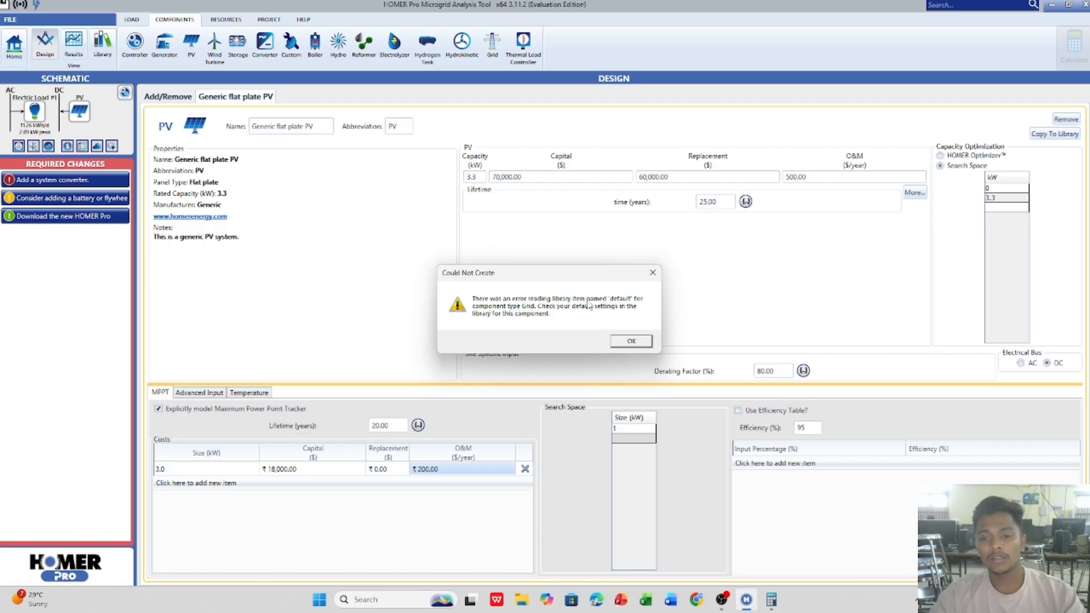
pyautogui.click(631, 341)
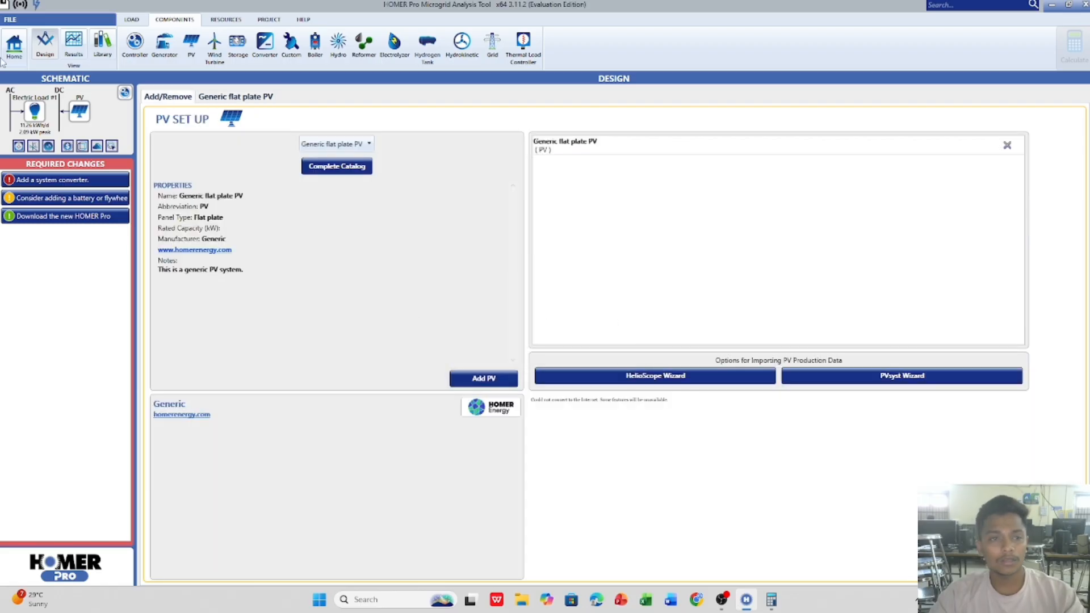
# - Choose Grid as the default item for the Grid category in the component library
pyautogui.click(100, 46)
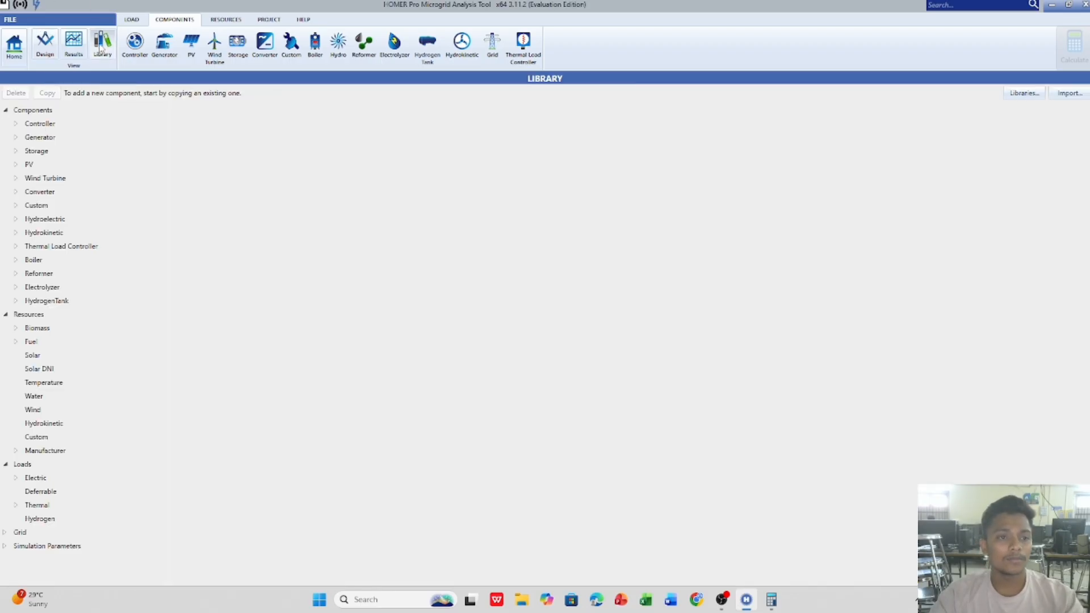
pyautogui.click(38, 533)
pyautogui.click(240, 111)
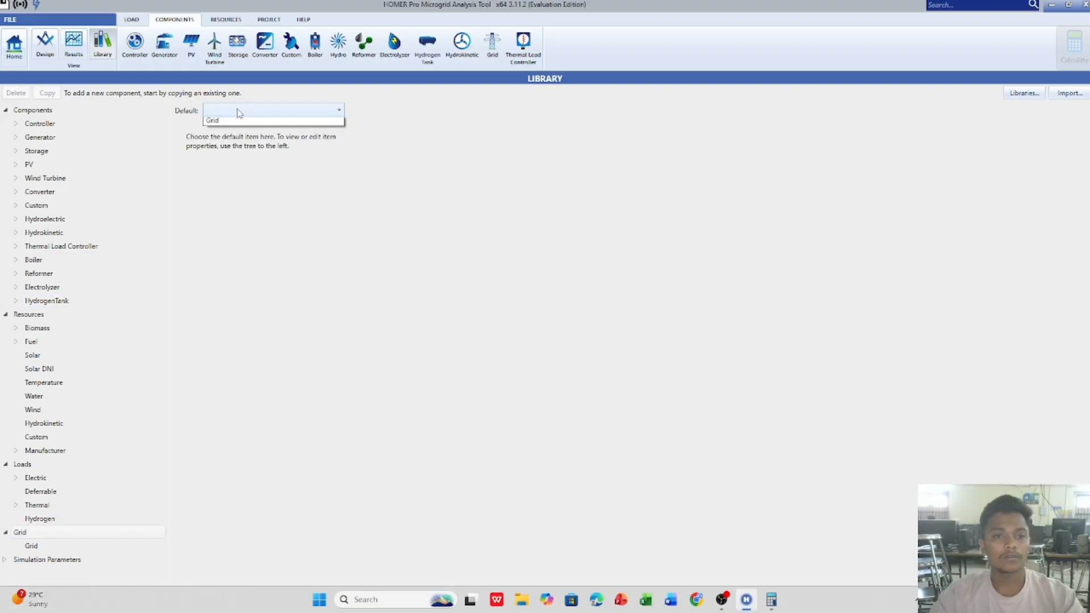
pyautogui.click(257, 124)
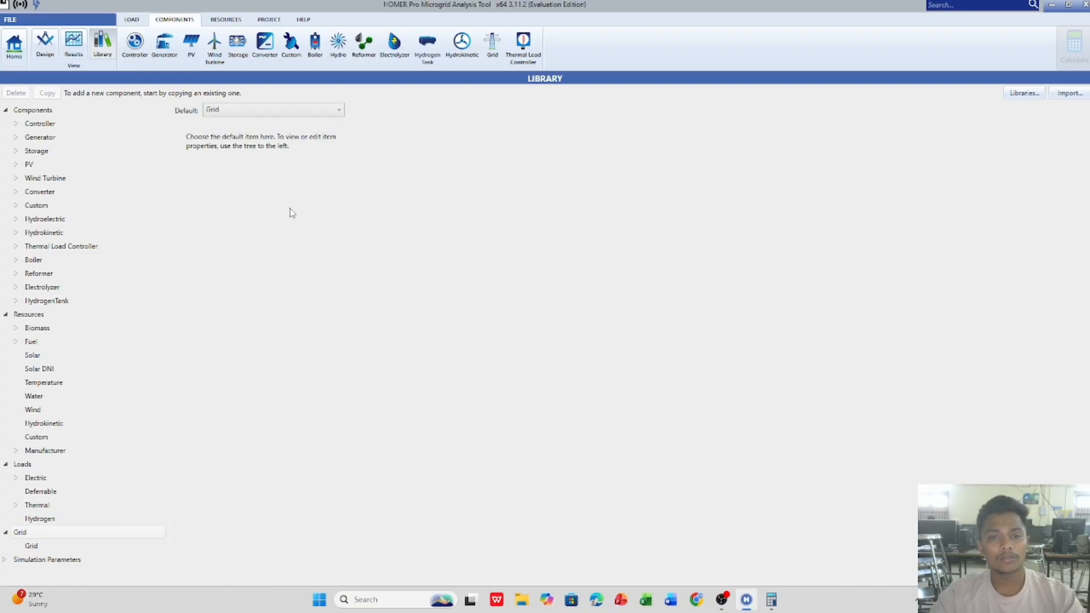
# - Add a Grid component to the system and set its simple-rate grid power price to 8 per kWh
pyautogui.click(489, 52)
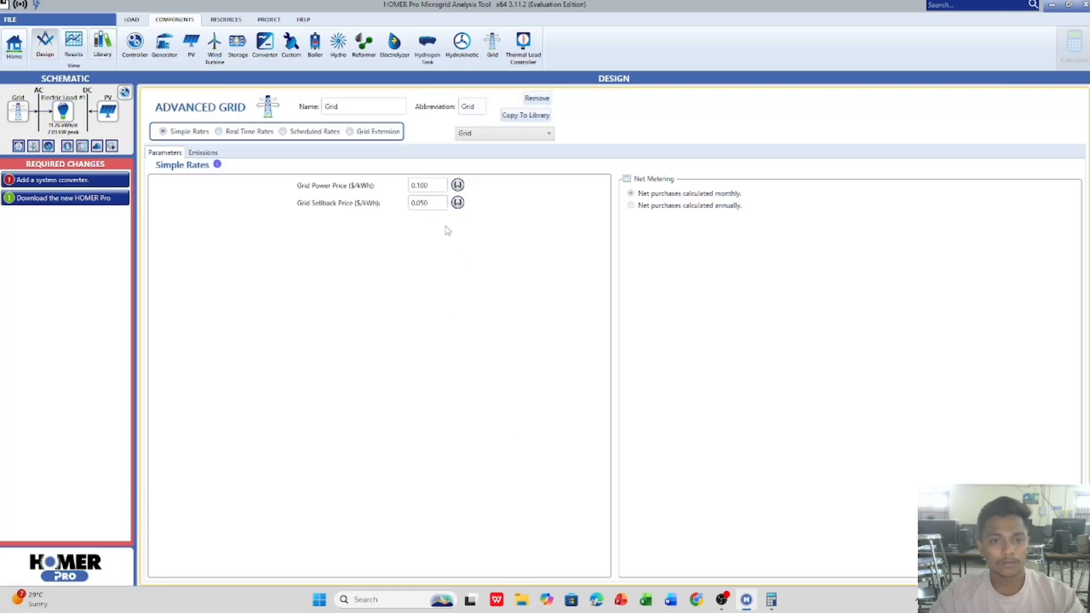
pyautogui.doubleClick(433, 182)
pyautogui.press('BackSpace')
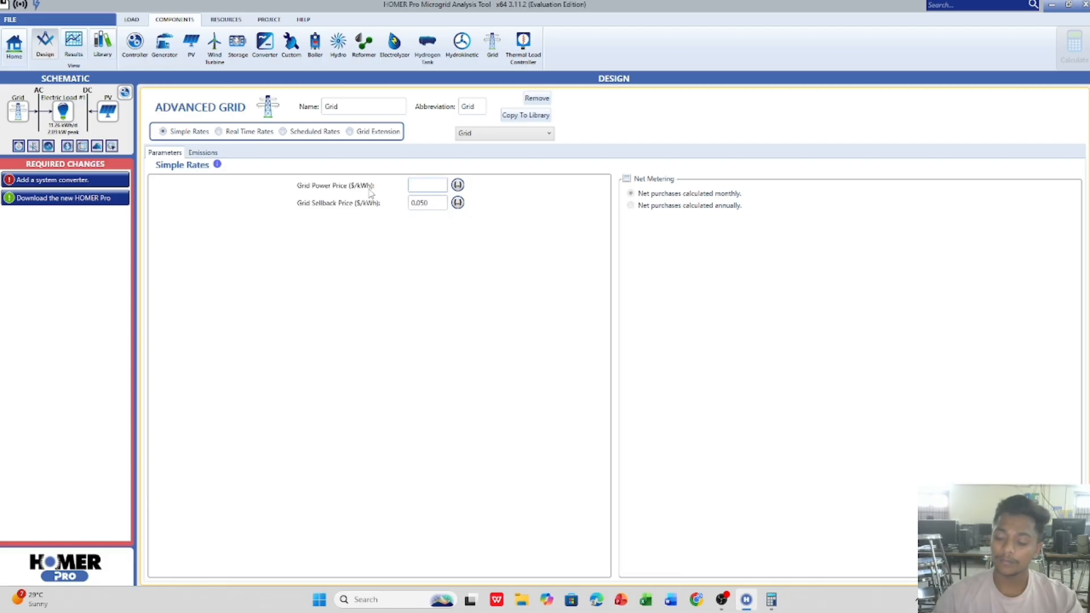
pyautogui.write('8')
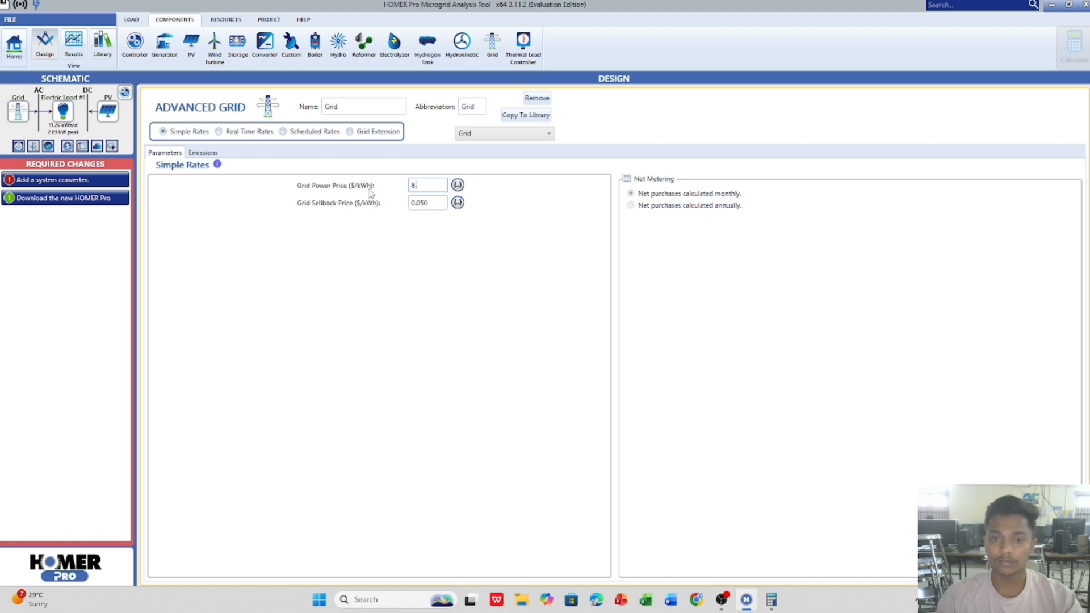
pyautogui.click(436, 345)
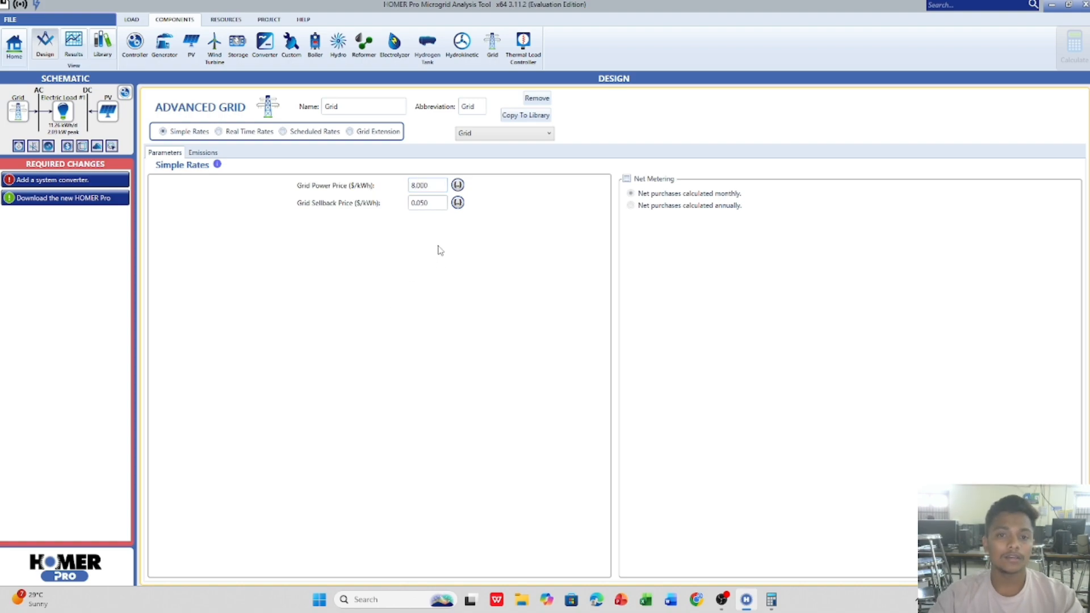
# - Set the grid's simple-rate sellback price to 2.72 per kWh
pyautogui.click(435, 203)
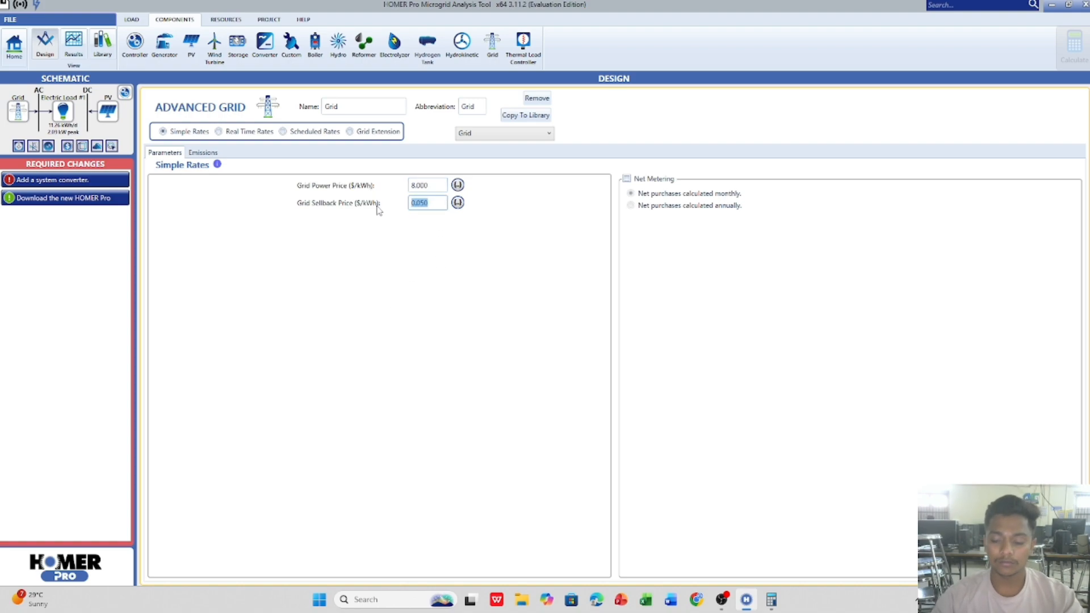
pyautogui.press('BackSpace')
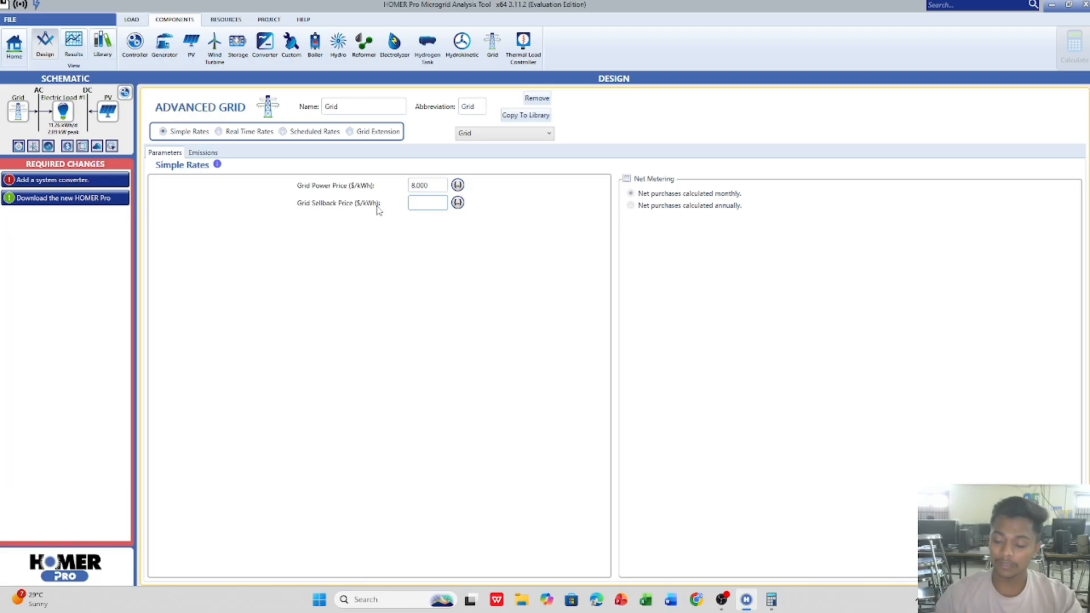
pyautogui.write('2')
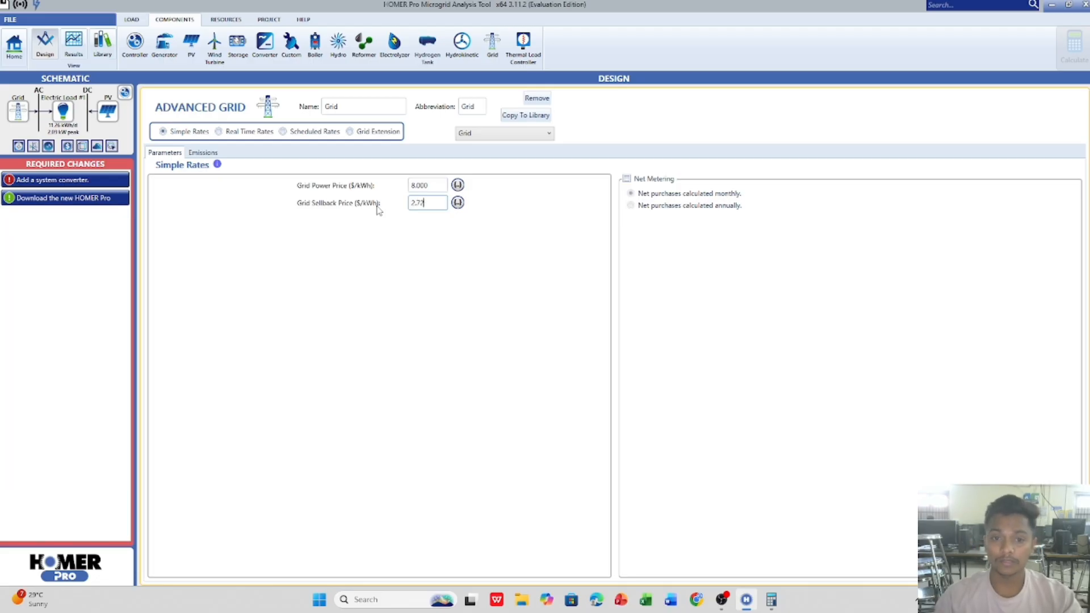
pyautogui.write('.72')
pyautogui.click(487, 276)
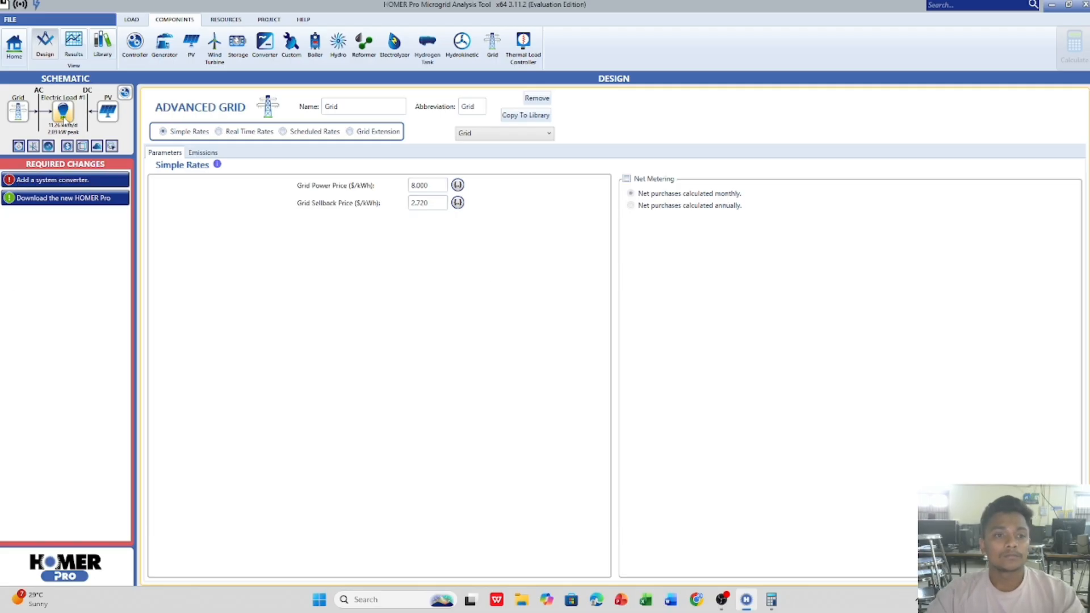
# - Set the PV's MPPT search space sizes to 0 and 3 kW, and turn off explicit modelling of the Maximum Power Point Tracker
pyautogui.click(63, 113)
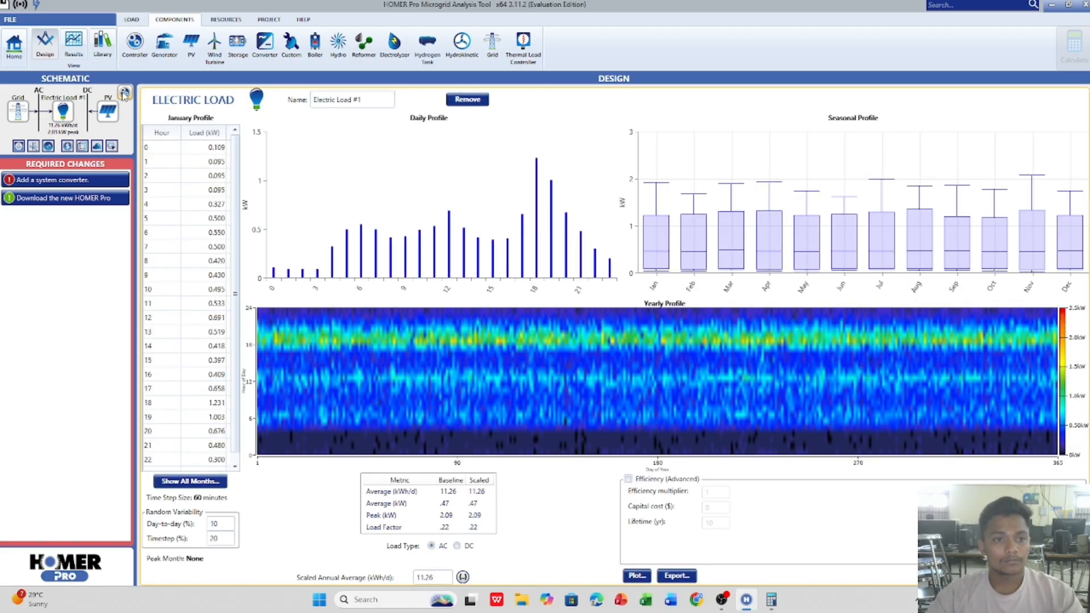
pyautogui.click(108, 115)
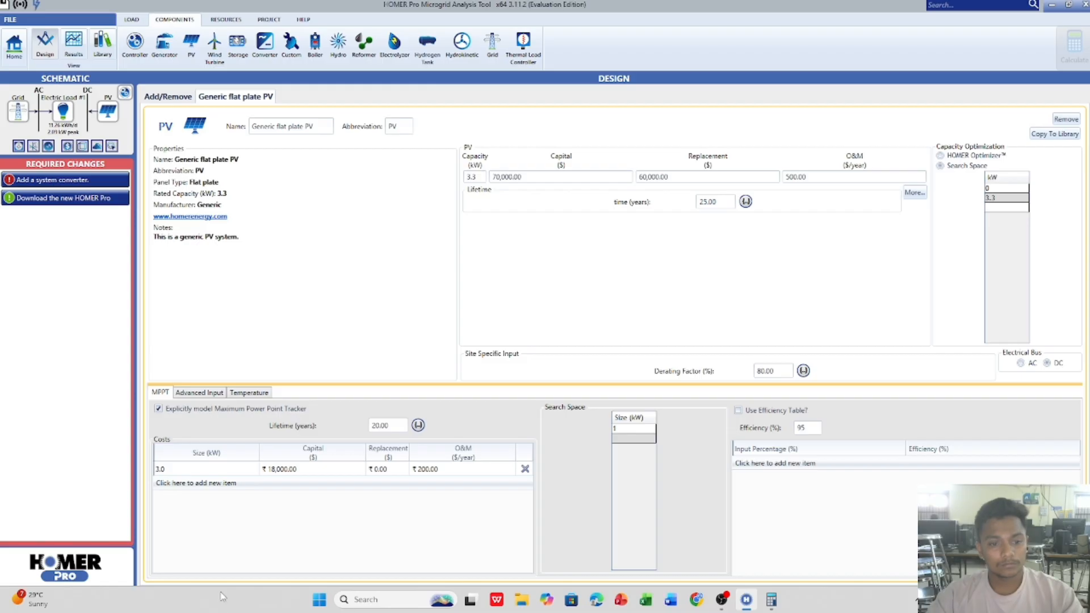
pyautogui.click(158, 409)
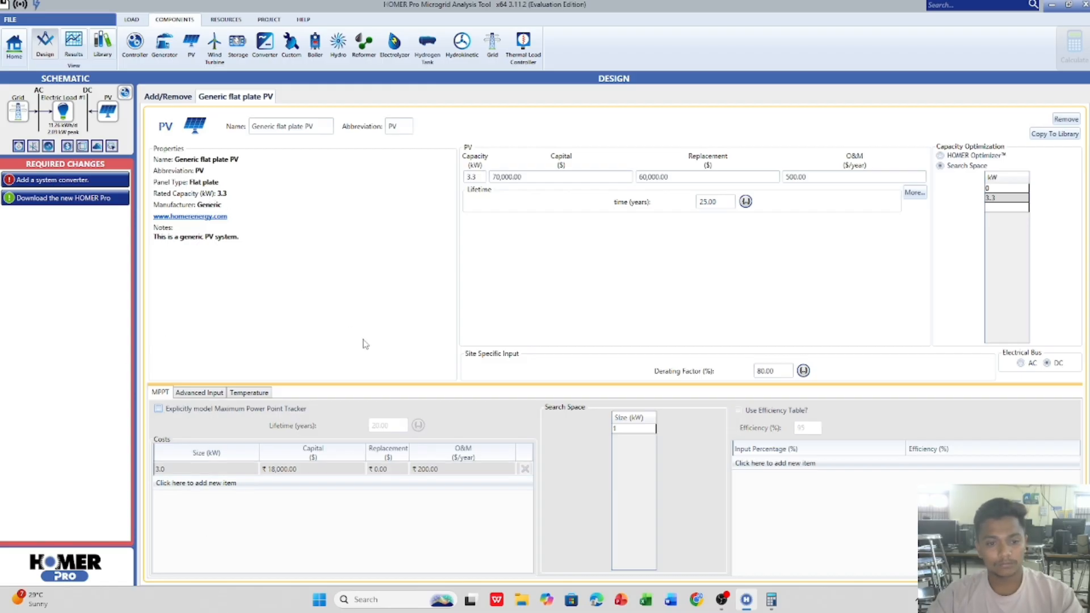
pyautogui.click(158, 409)
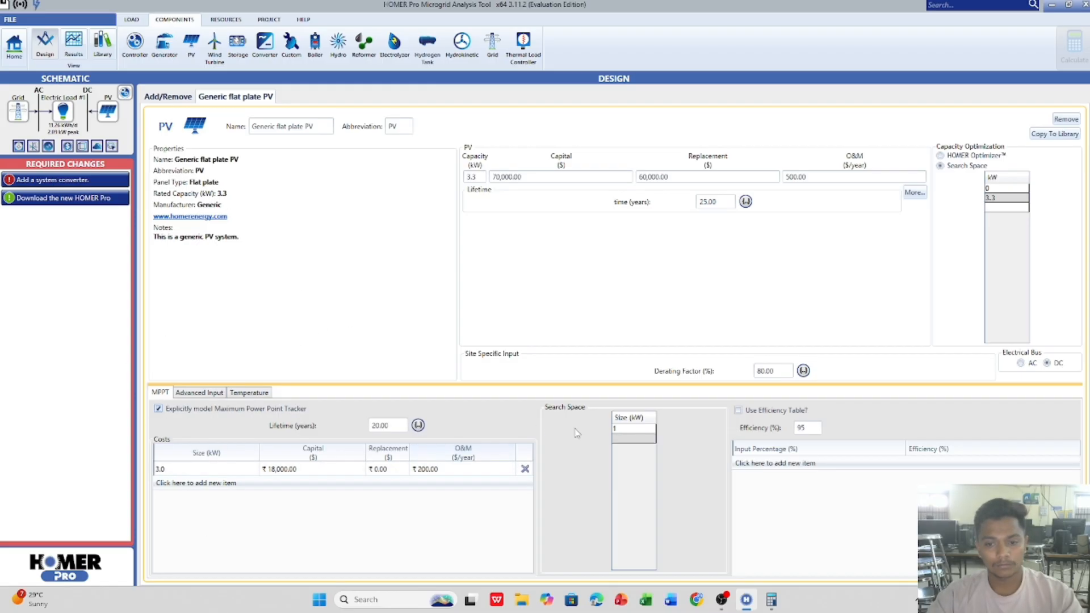
pyautogui.click(620, 427)
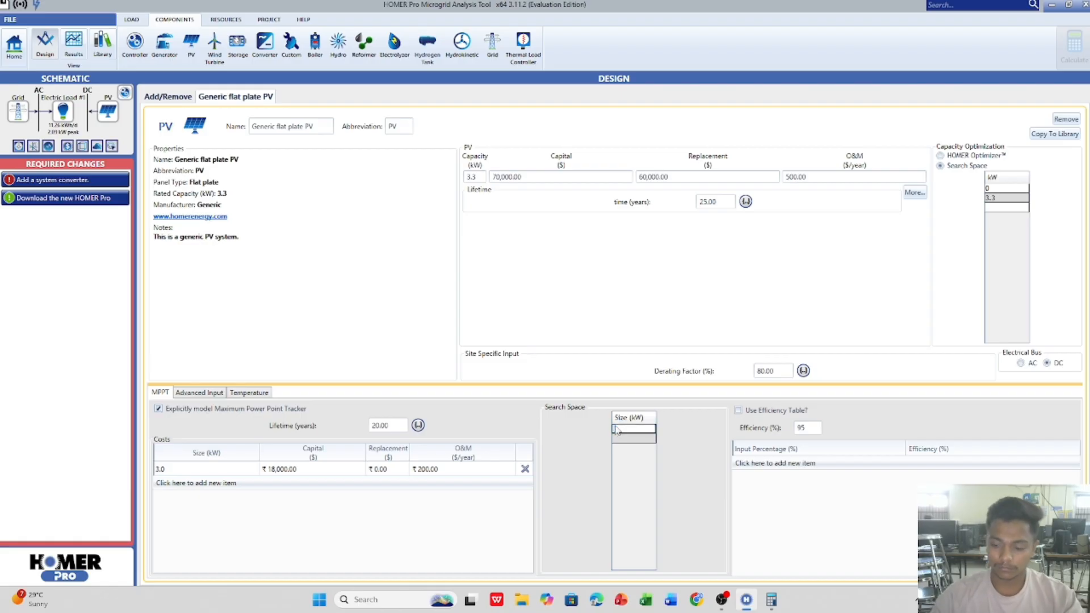
pyautogui.write('0')
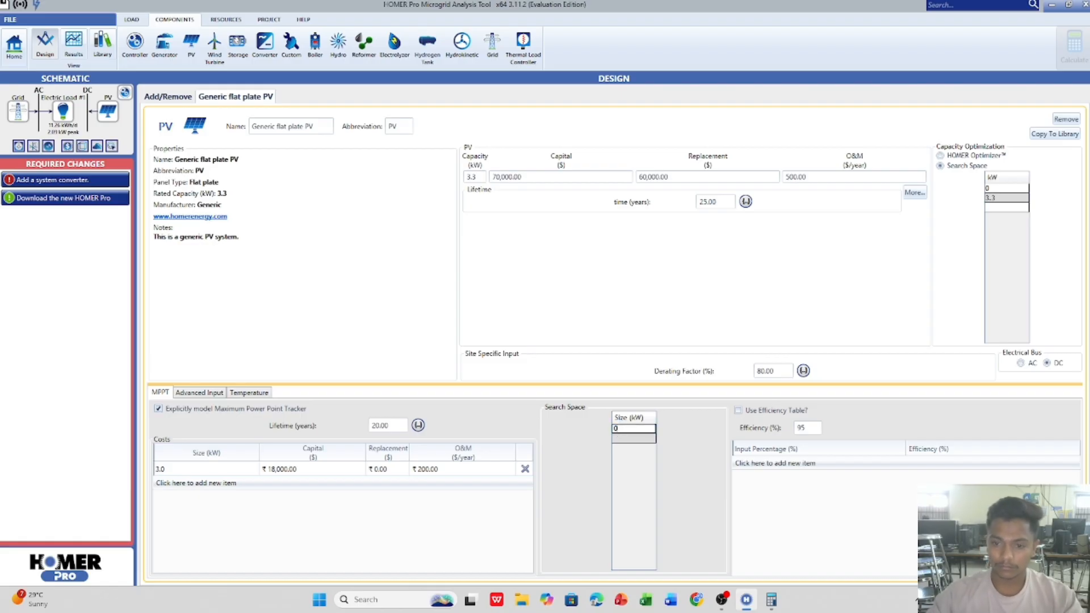
pyautogui.click(623, 439)
pyautogui.press('BackSpace')
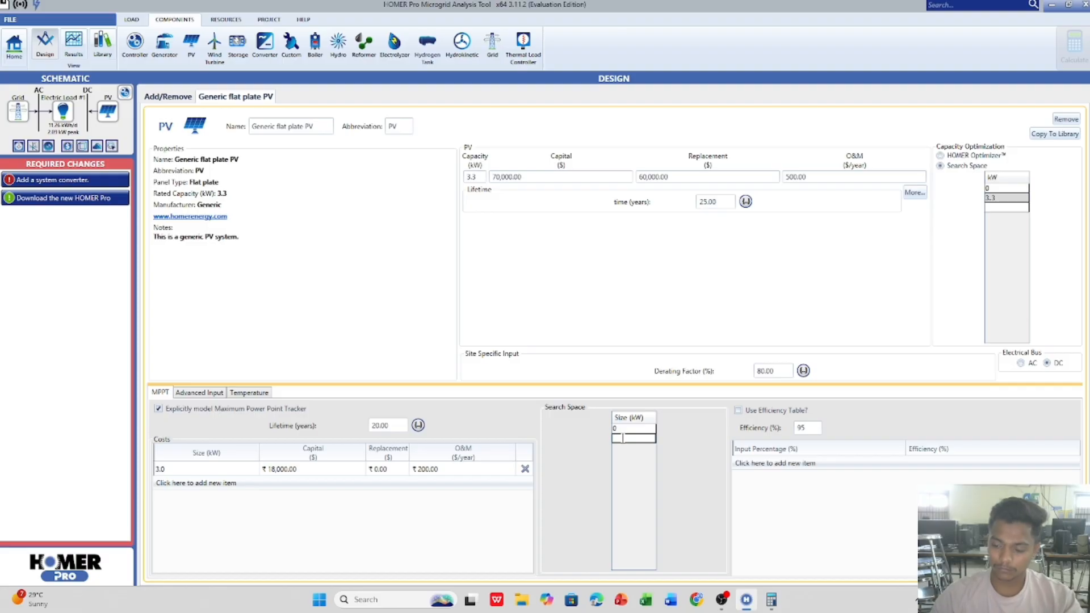
pyautogui.click(442, 355)
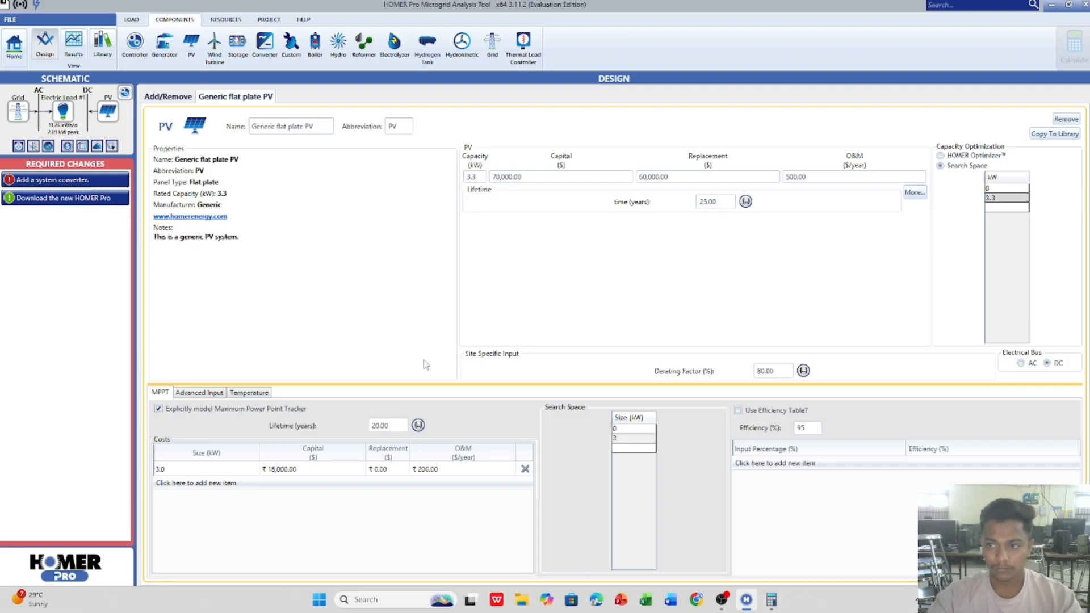
pyautogui.click(158, 409)
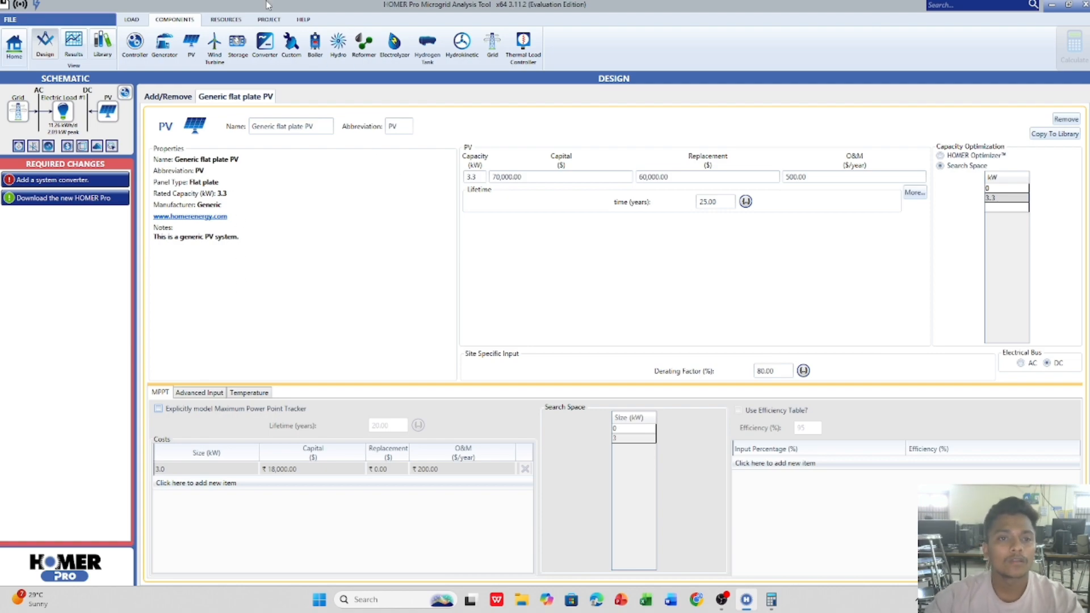
# - Add a Converter component to the system, keeping the System Converter model
pyautogui.click(265, 43)
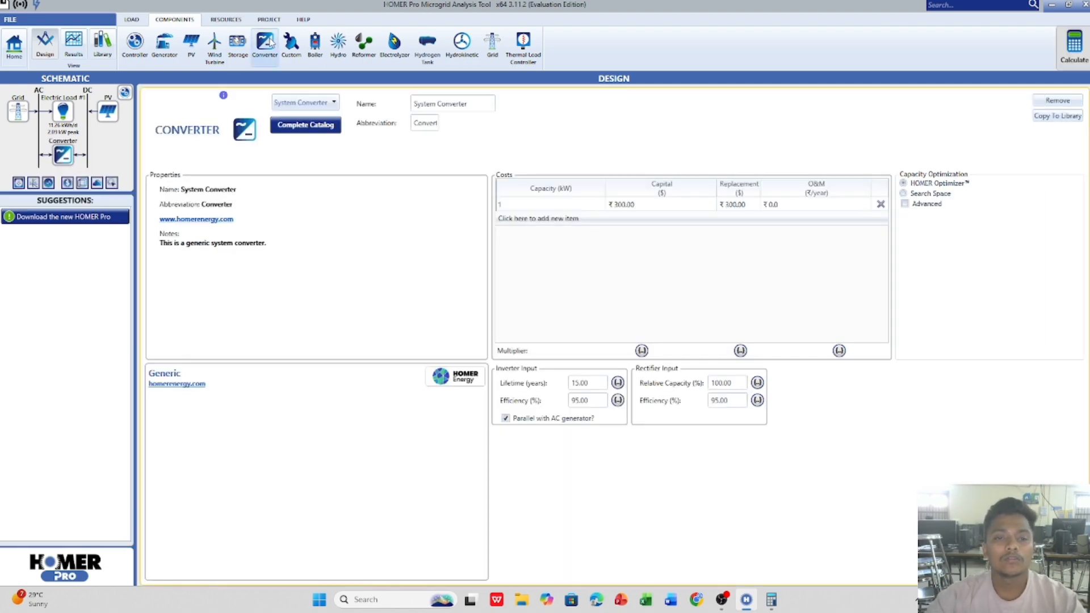
pyautogui.click(330, 102)
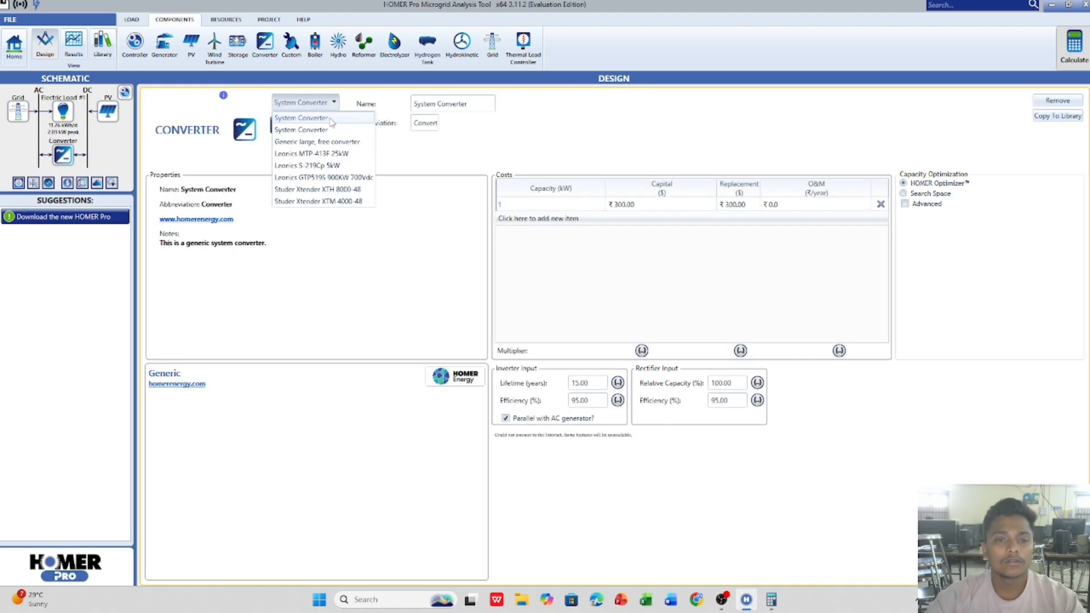
pyautogui.click(330, 119)
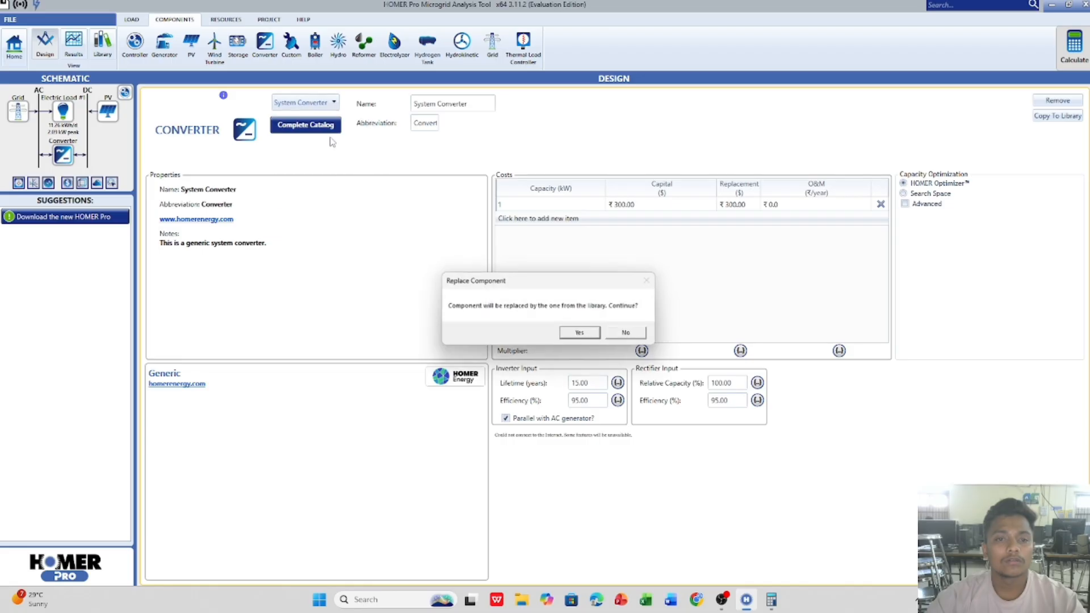
pyautogui.click(629, 334)
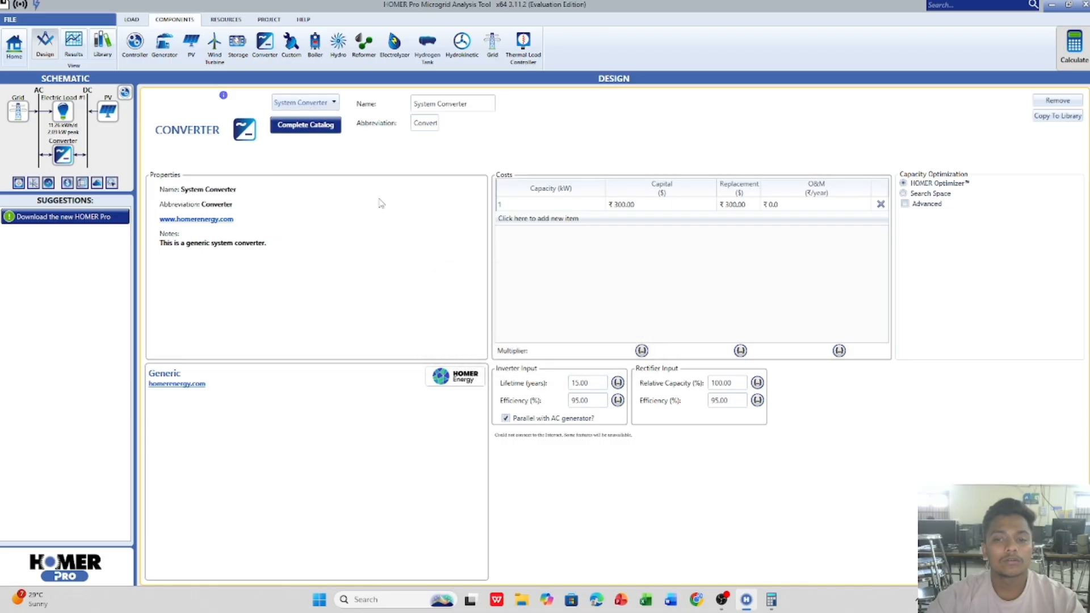
# - Look through the complete converter catalog without choosing another model
pyautogui.click(306, 125)
pyautogui.click(765, 188)
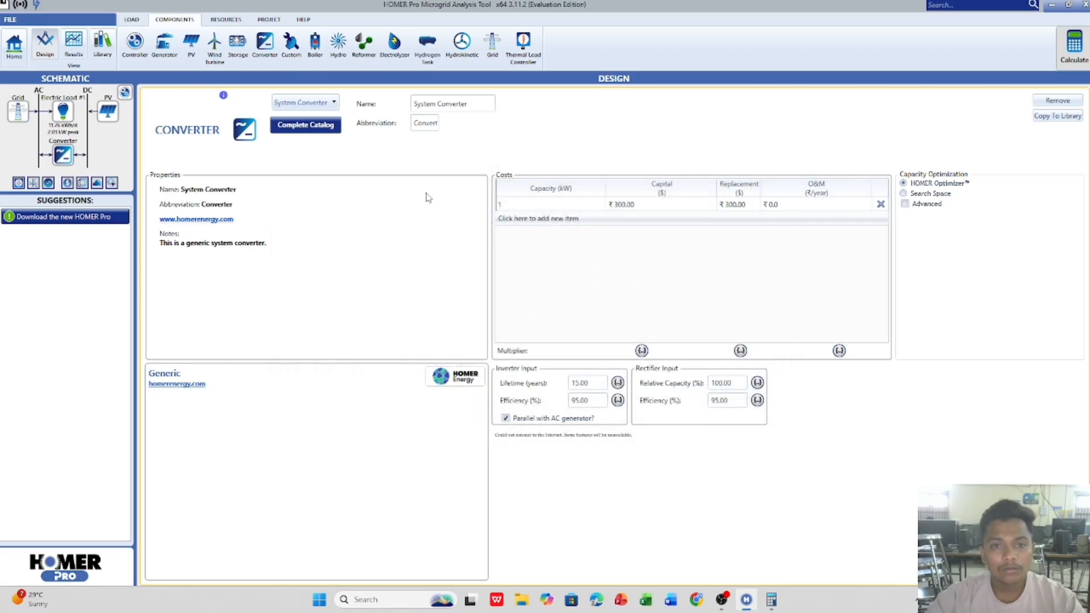
pyautogui.click(305, 125)
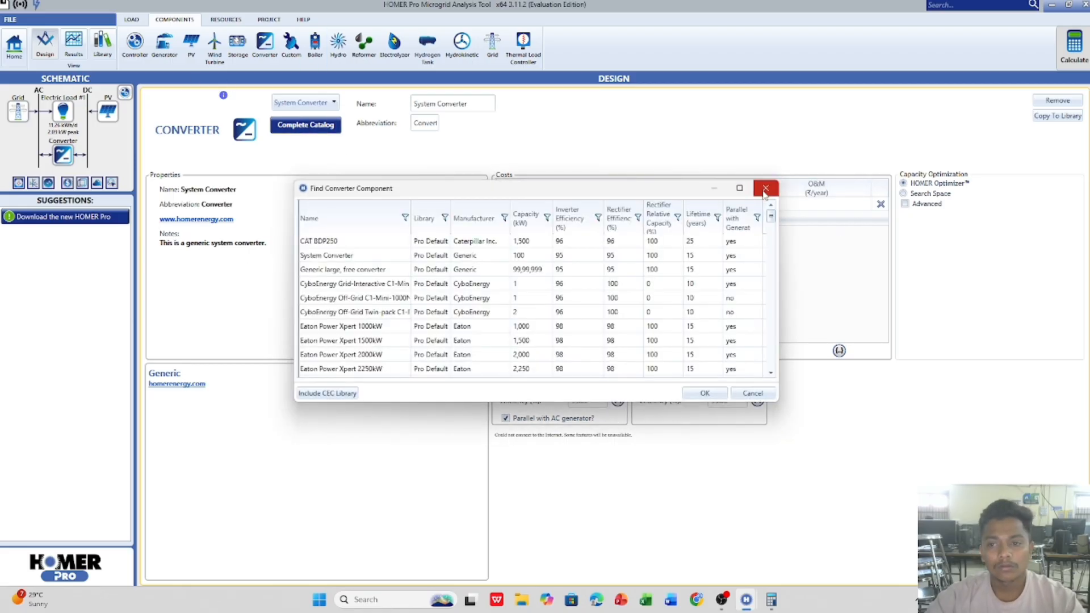
pyautogui.click(766, 189)
# - Set the system converter's cost entry to a capacity of 3.0 kW and a capital cost of 19,000
pyautogui.click(580, 204)
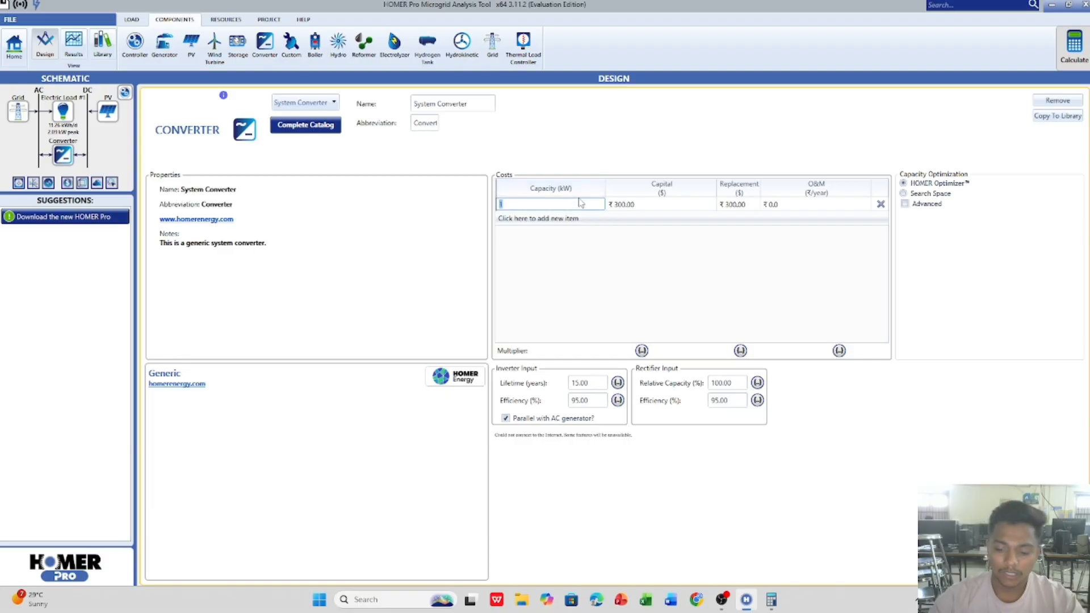
pyautogui.press('BackSpace')
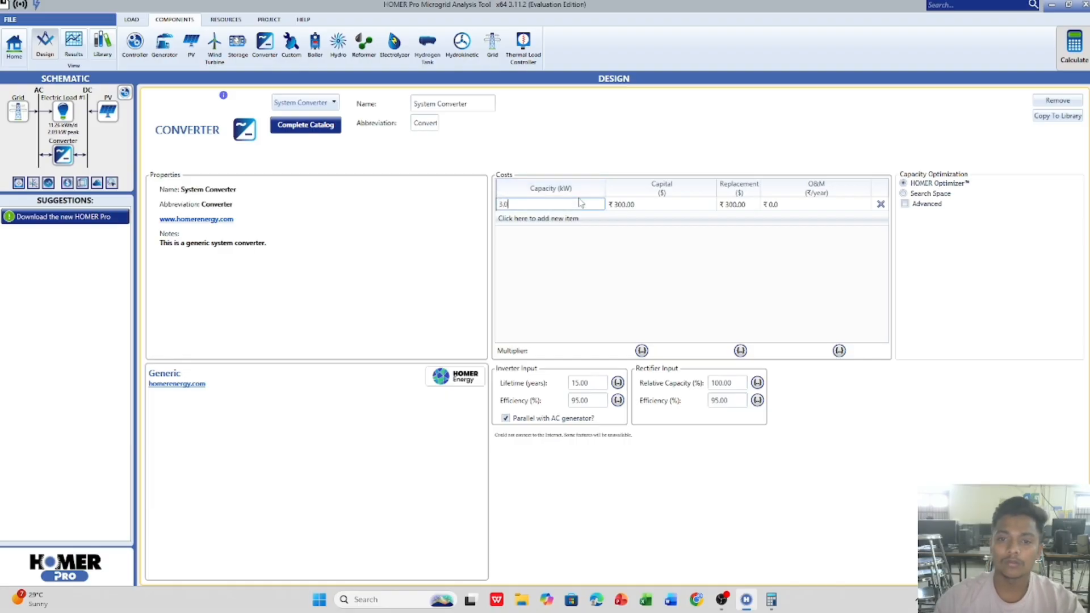
pyautogui.click(639, 209)
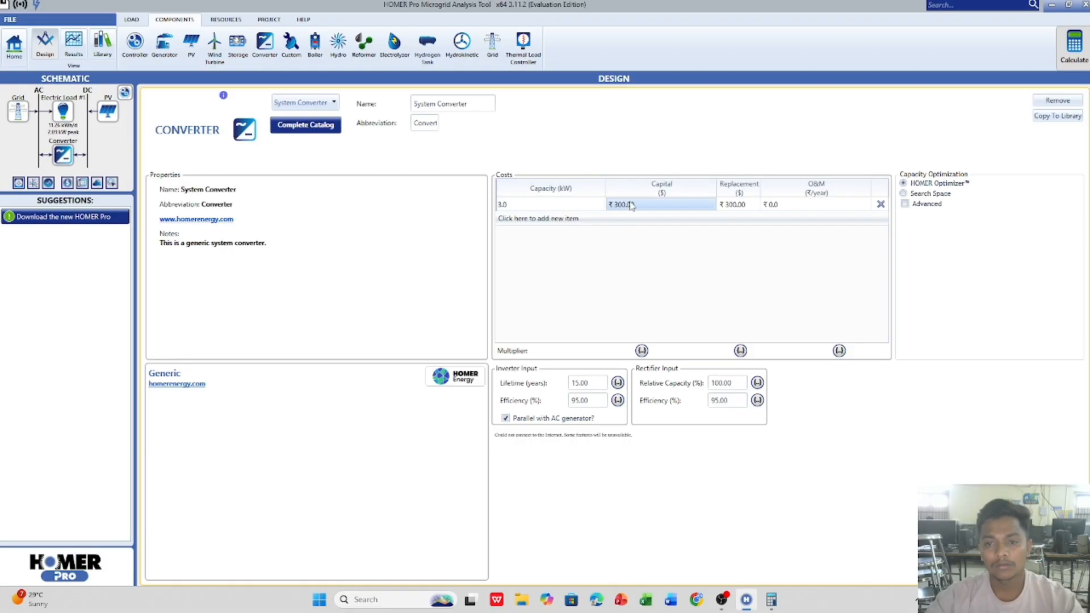
pyautogui.click(631, 205)
pyautogui.press('BackSpace')
pyautogui.press('BackSpace')
pyautogui.press('BackSpace')
pyautogui.press('BackSpace')
pyautogui.press('BackSpace')
pyautogui.press('BackSpace')
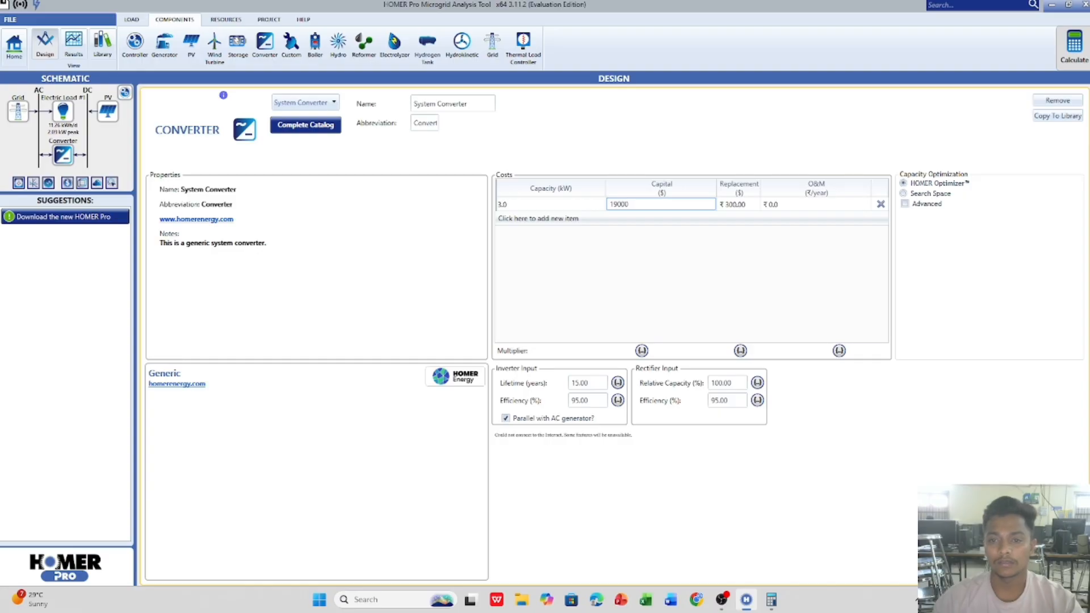
pyautogui.press('Return')
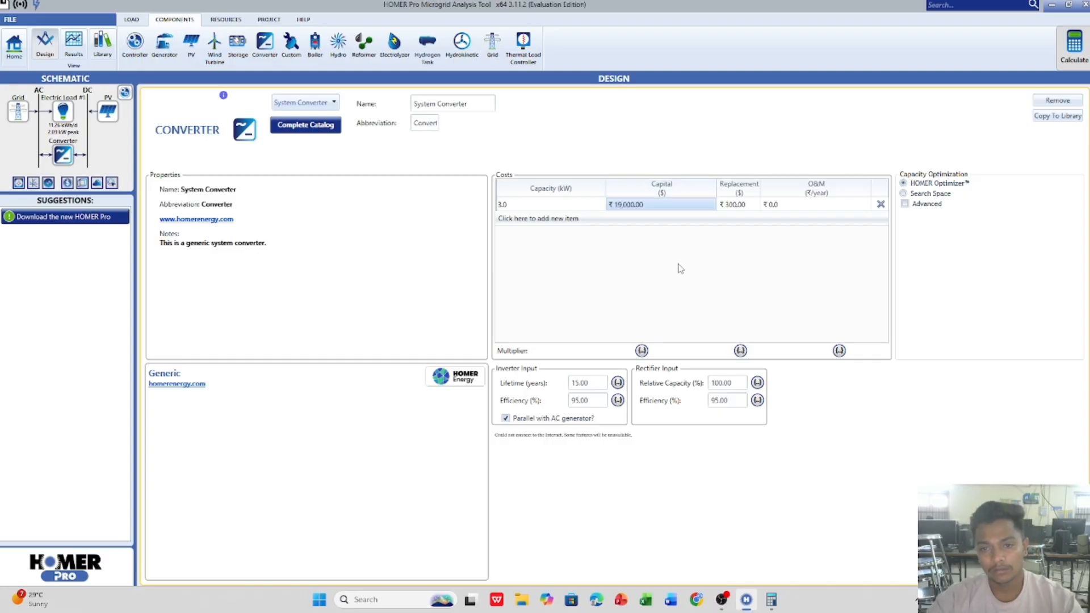
# - Set the converter's replacement cost to 0 and its O&M cost to 200 per year
pyautogui.click(737, 205)
pyautogui.click(737, 204)
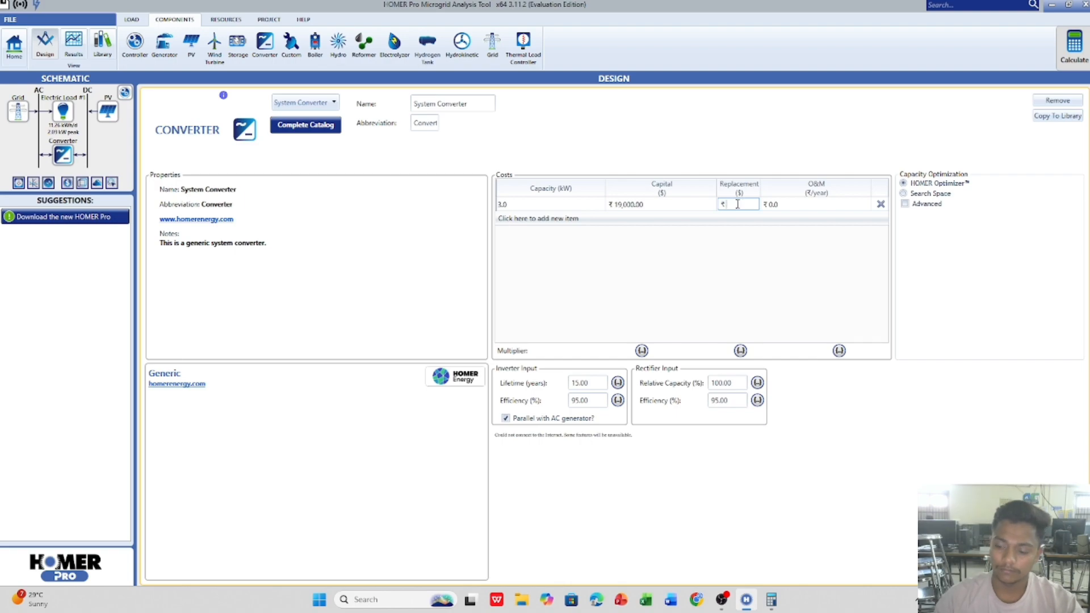
pyautogui.write('0')
pyautogui.press('Return')
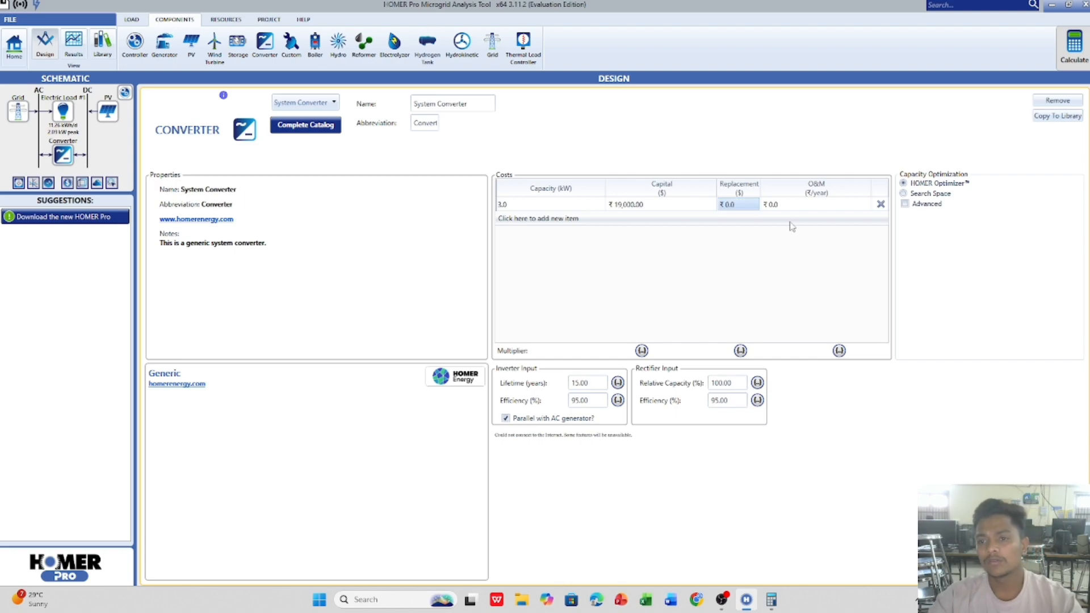
pyautogui.click(780, 203)
pyautogui.click(779, 204)
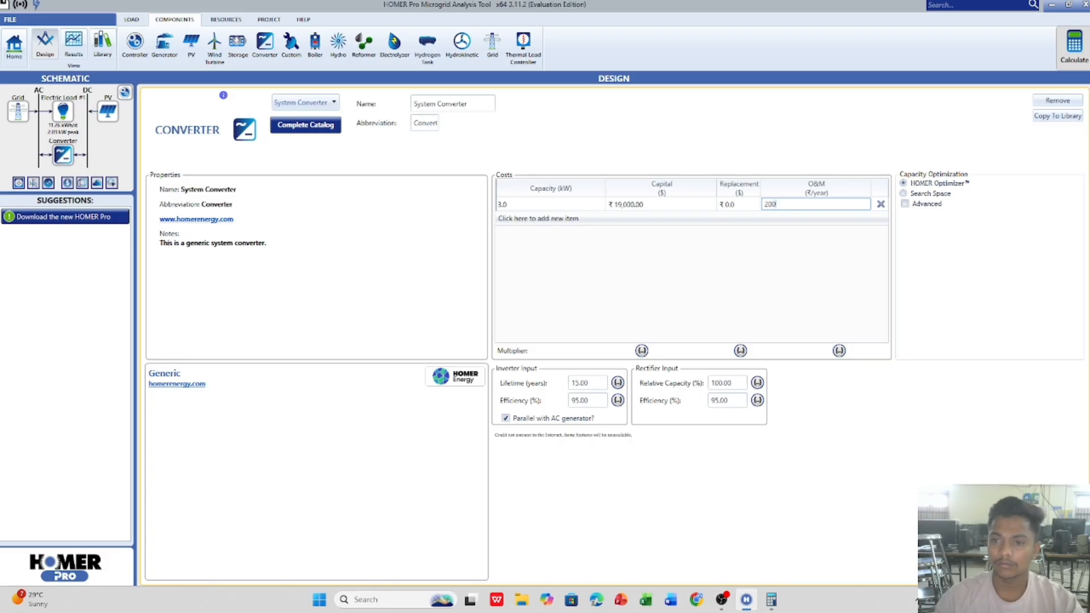
pyautogui.write('200')
pyautogui.press('Return')
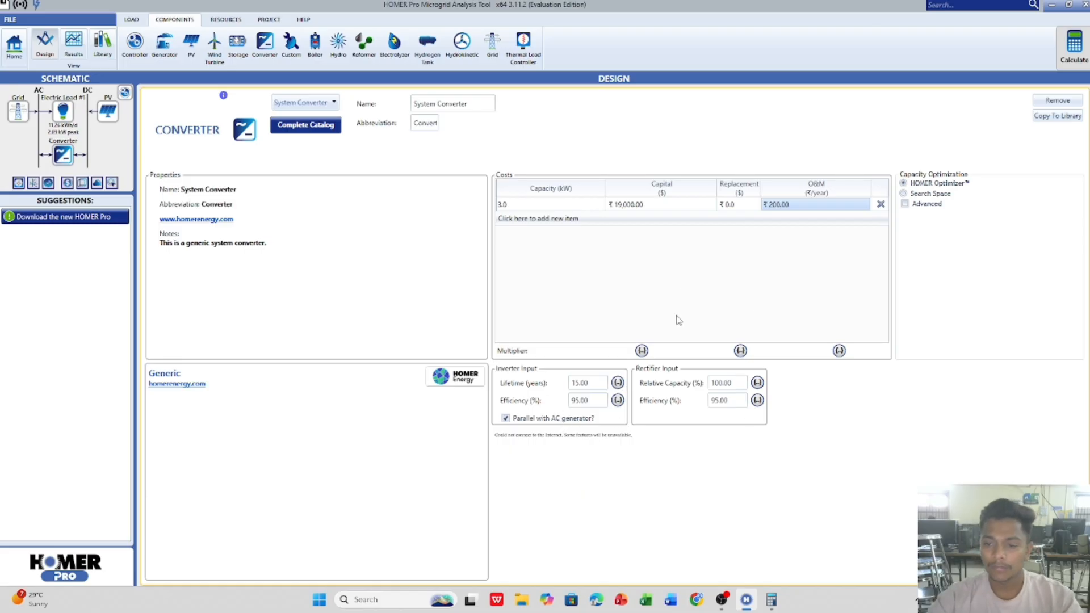
# - Calculate the system and review the cost summary and economic comparison of the 3.3 kW PV, grid and converter solution
pyautogui.click(1073, 45)
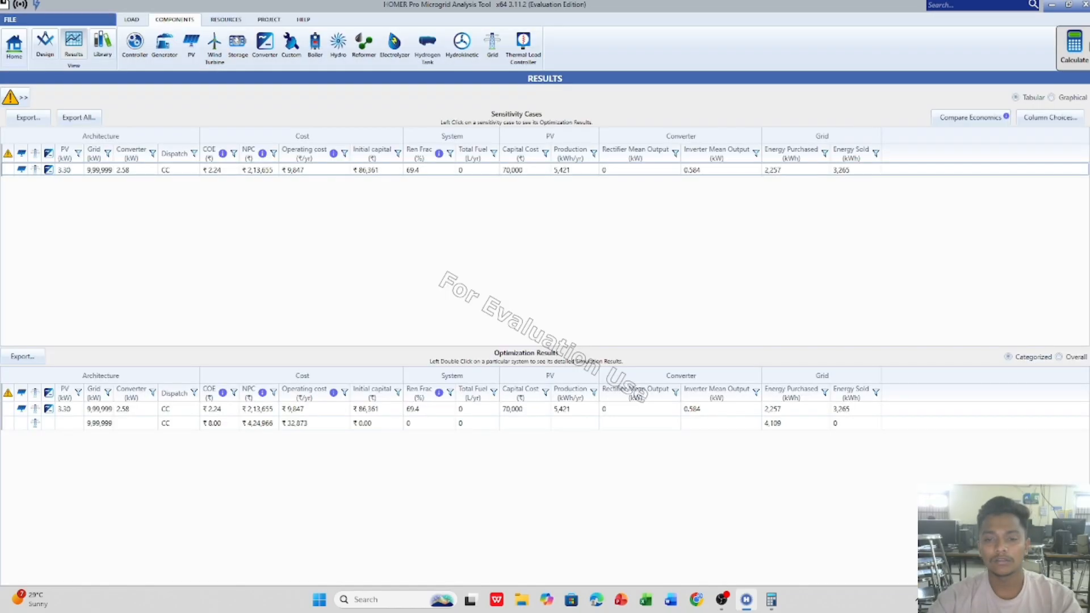
pyautogui.doubleClick(76, 409)
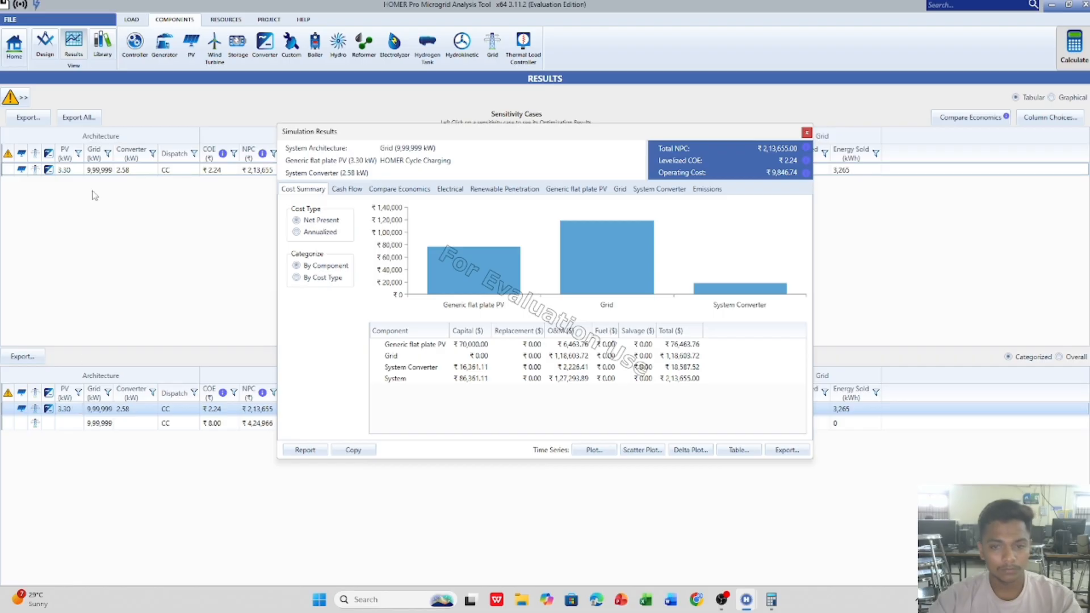
pyautogui.click(393, 189)
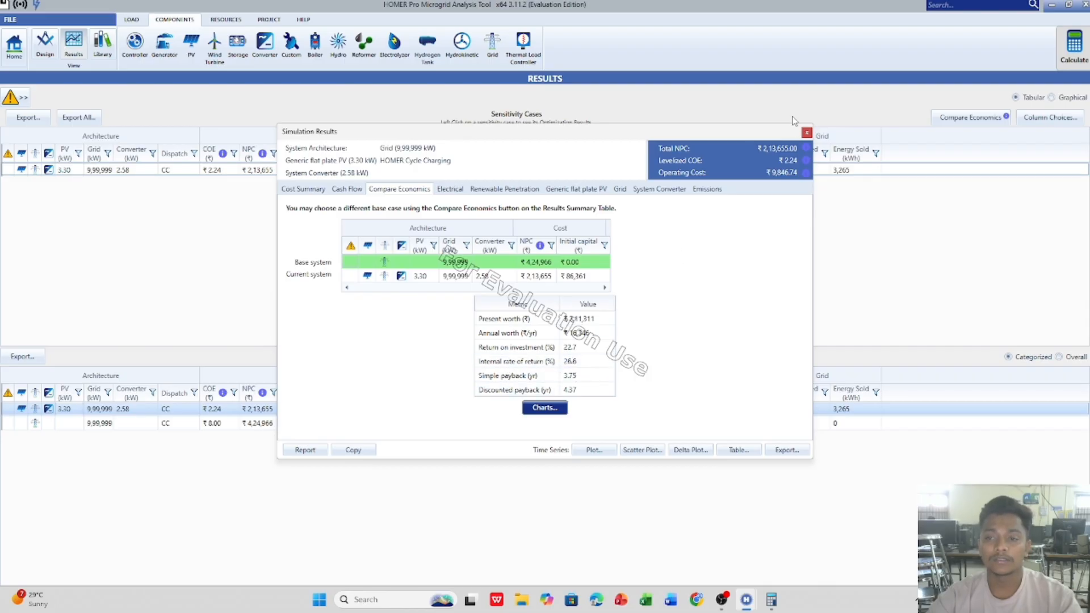
pyautogui.click(807, 133)
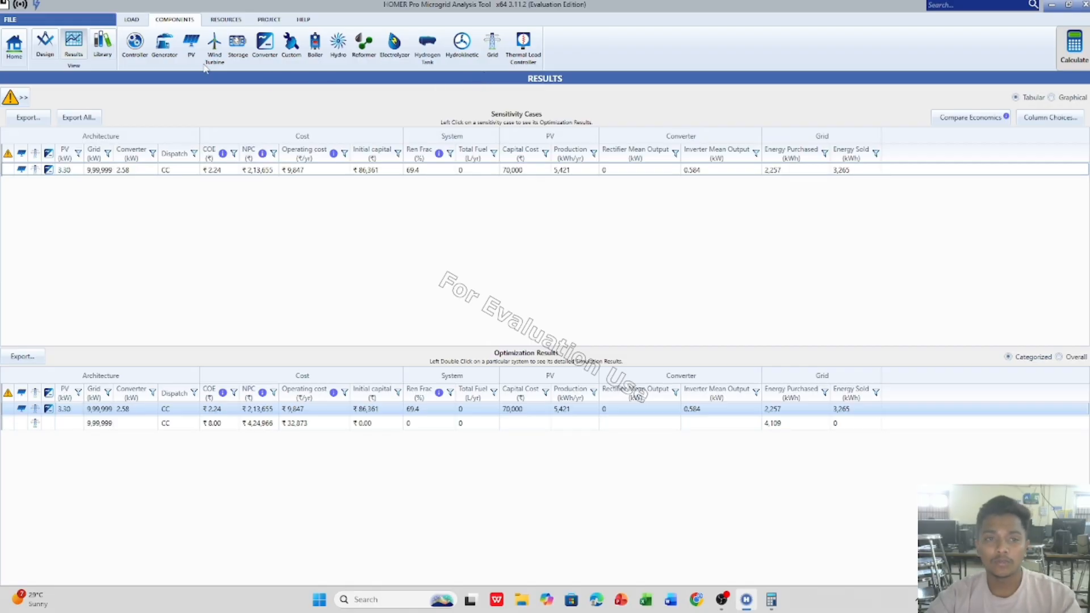
# - Return from the results to the system design with the load components available
pyautogui.click(132, 20)
pyautogui.click(46, 45)
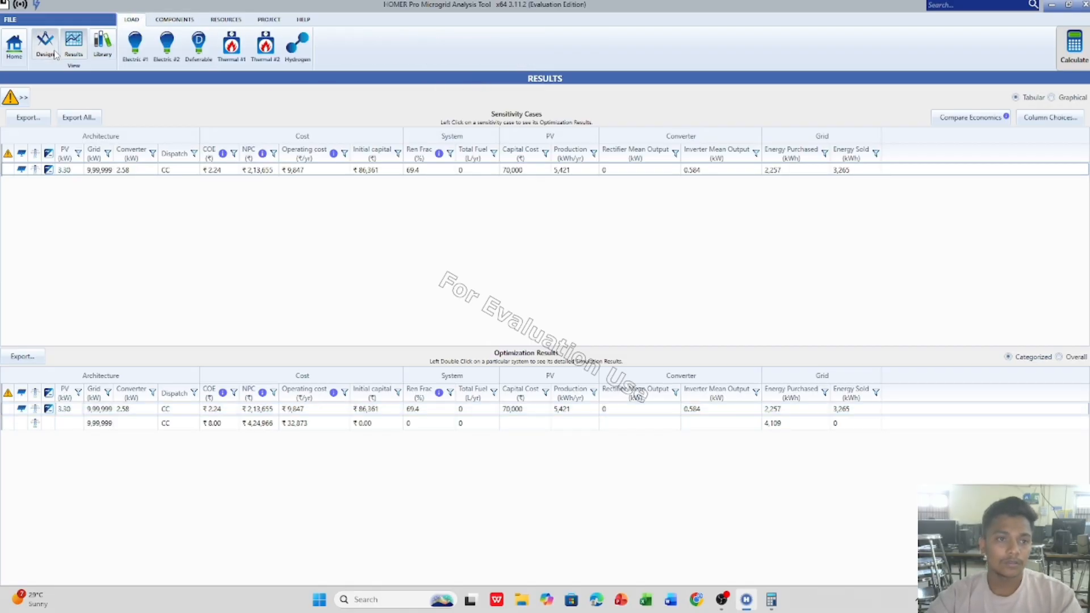